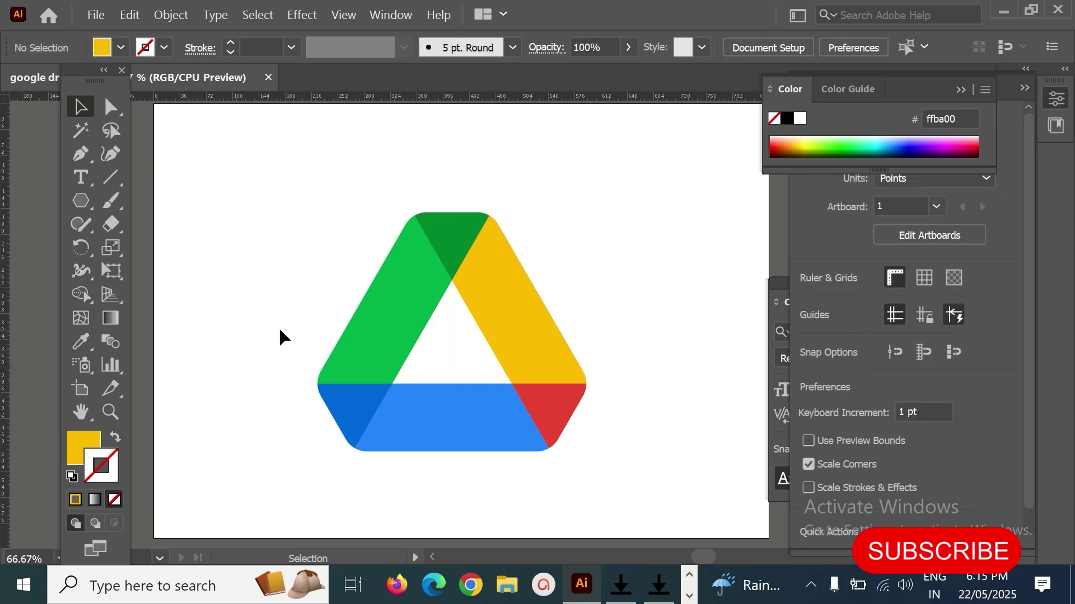
Fit the artboard in view and marquee-select every part of the finished Drive logo.
key(ctrl+0)
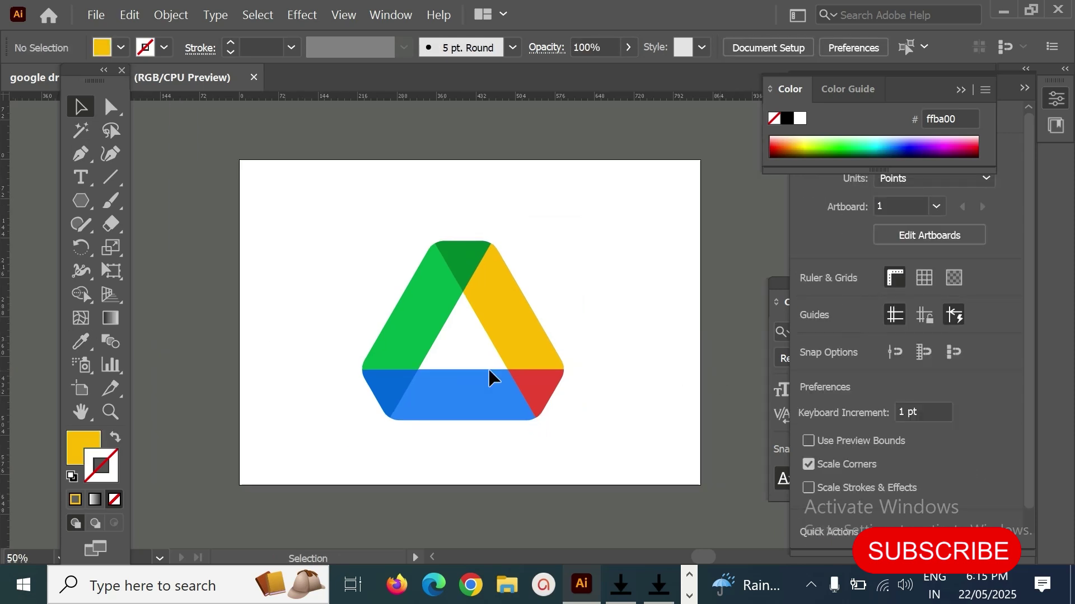
drag(321, 225, 651, 478)
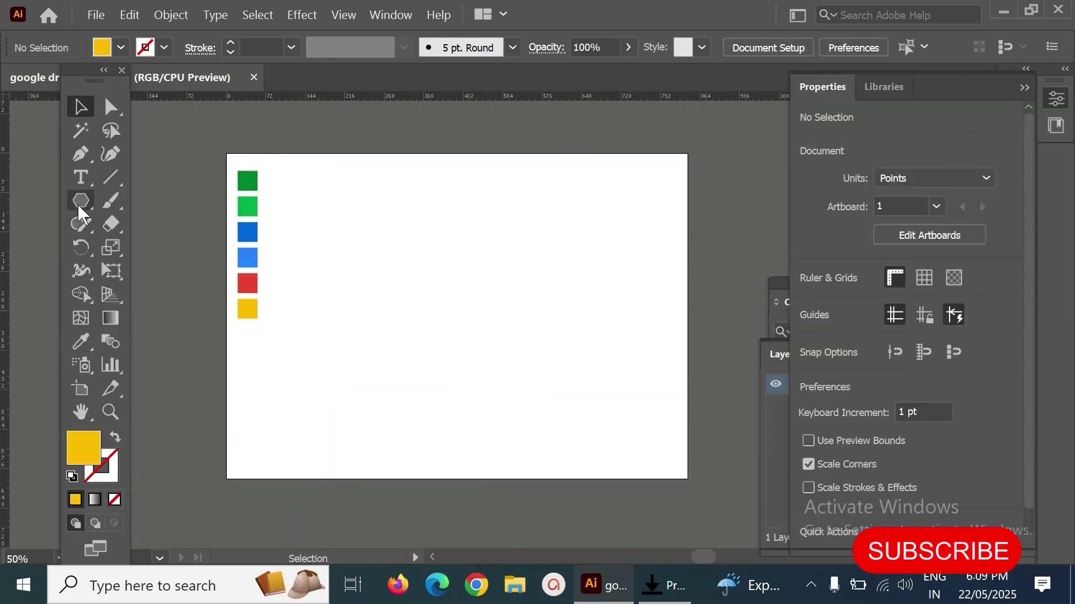
Draw a yellow hexagon near the artboard centre with the Polygon tool and reduce it to three sides.
drag(81, 203, 82, 212)
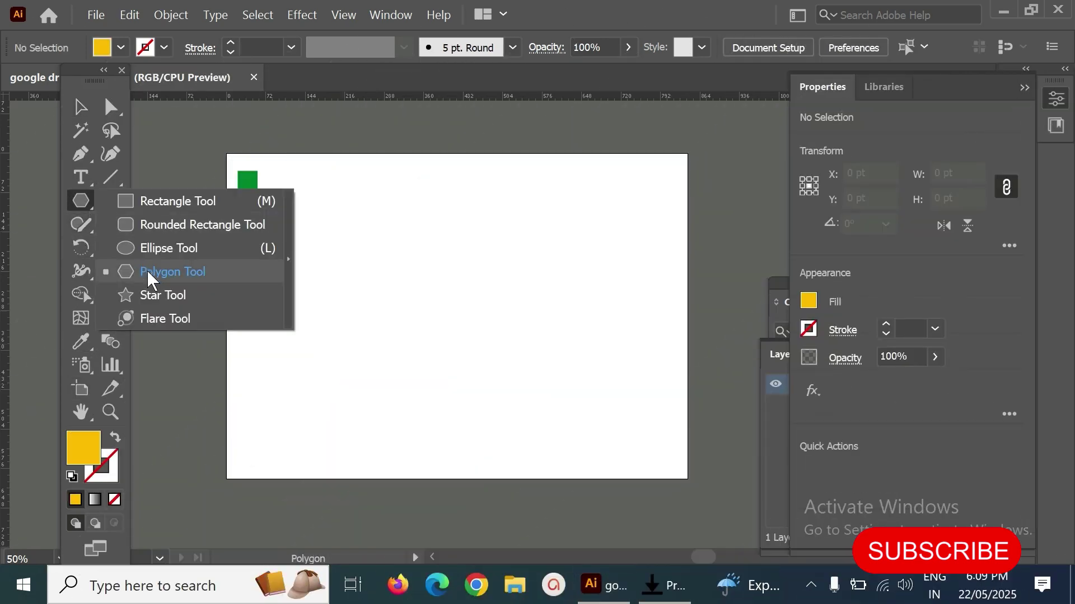
click(173, 272)
drag(438, 313, 466, 343)
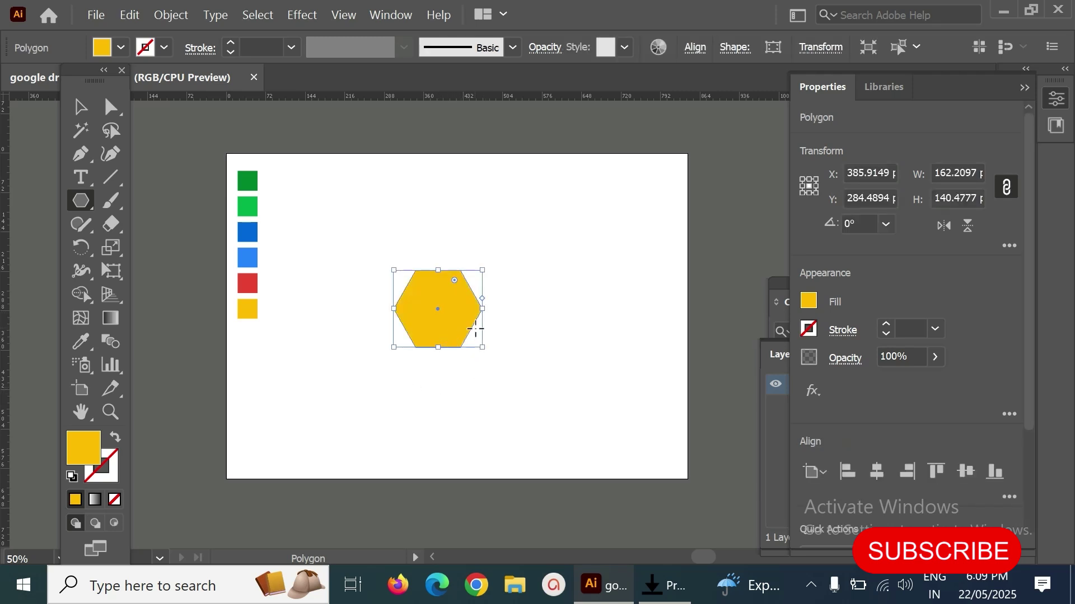
drag(481, 300, 484, 282)
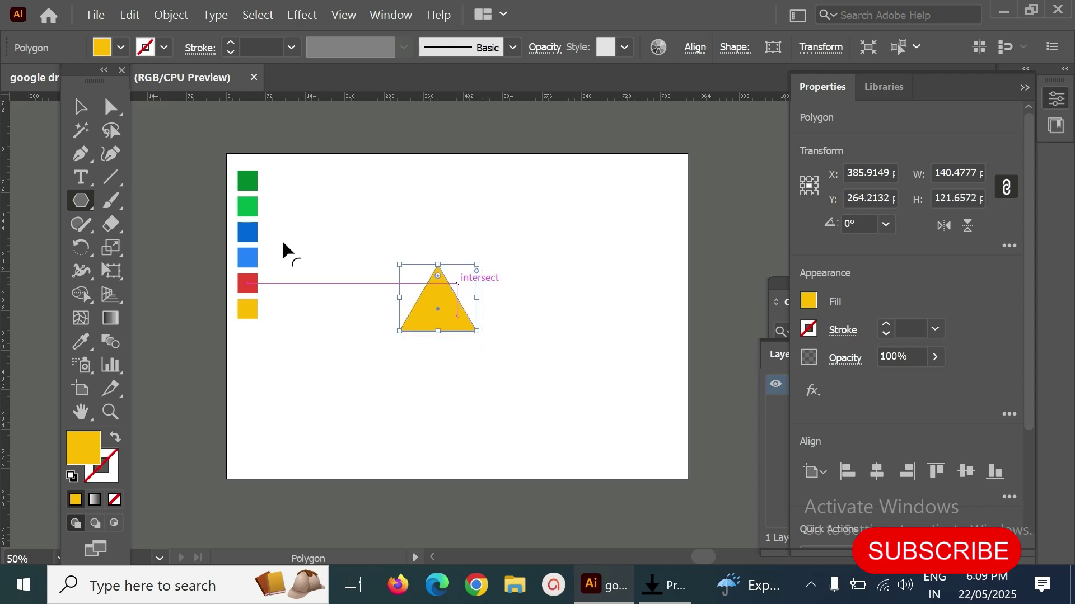
click(80, 107)
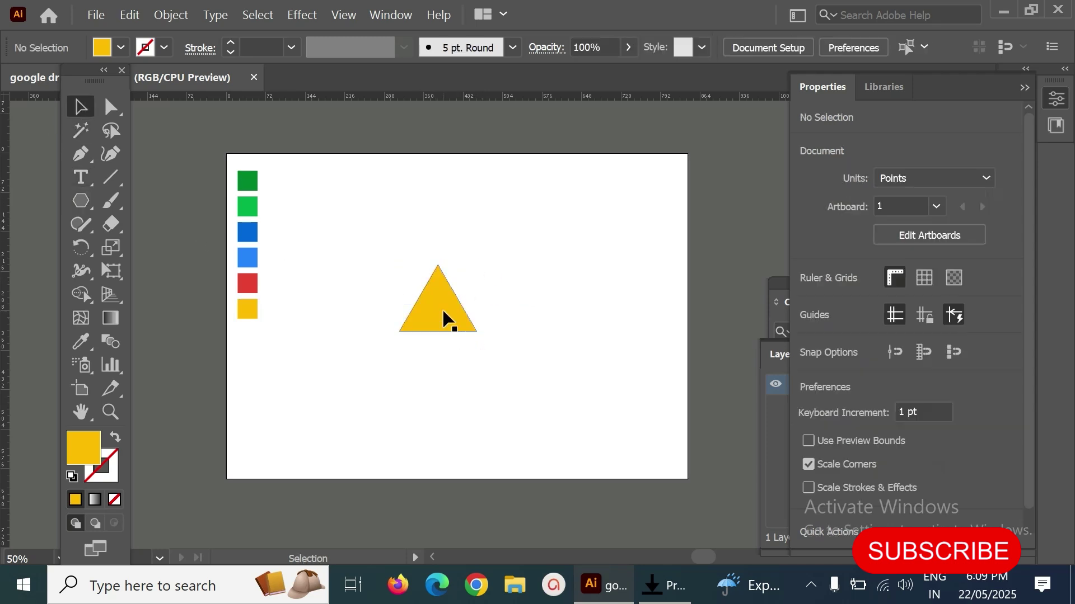
Nudge the triangle right and down, then copy it and paste it in place.
drag(438, 317, 483, 331)
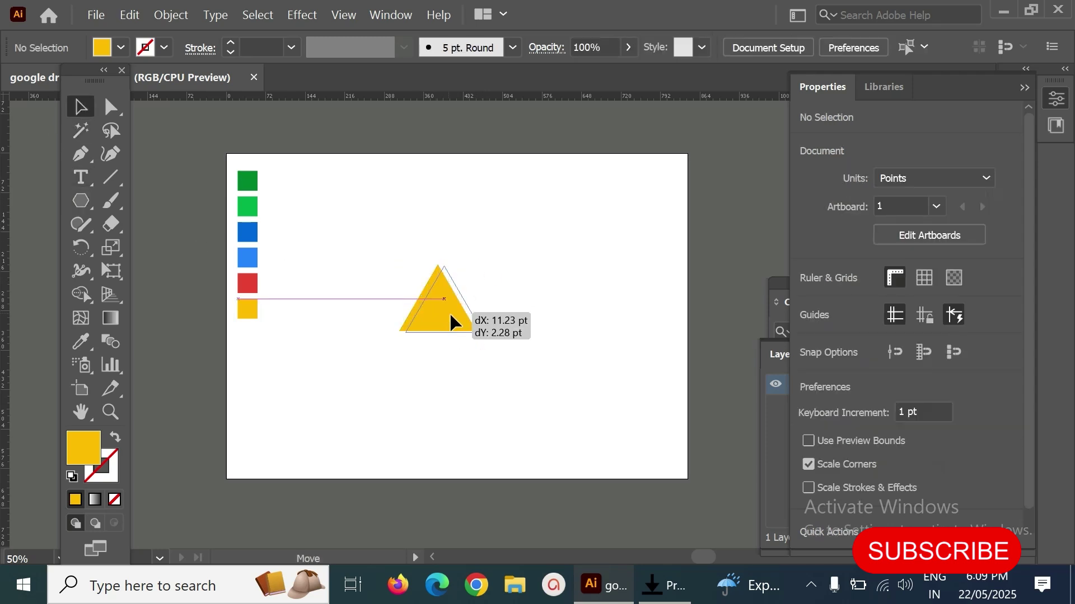
click(129, 14)
click(163, 92)
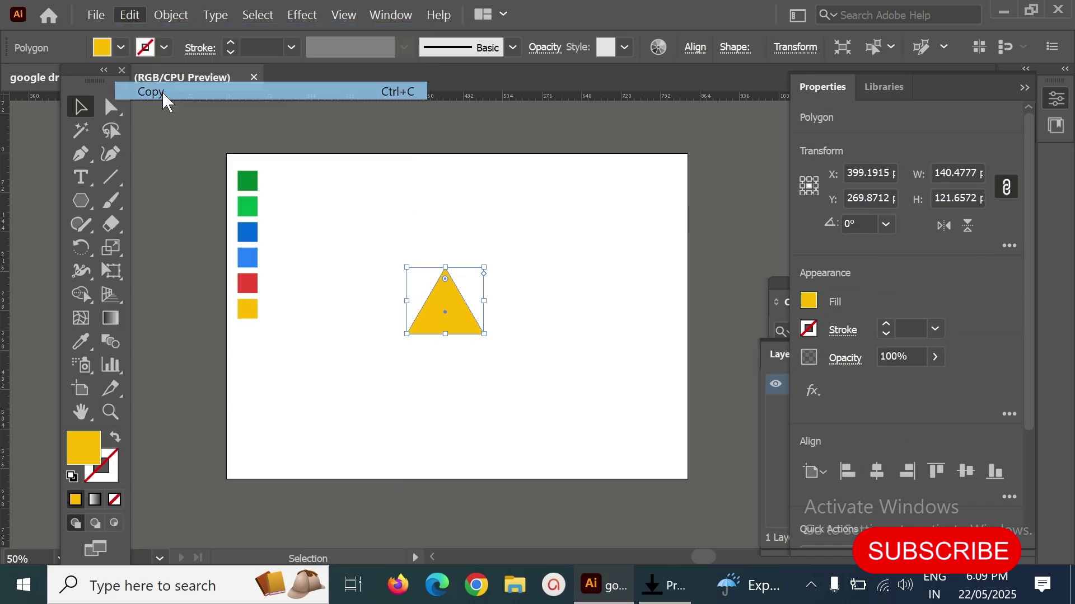
click(130, 14)
click(195, 163)
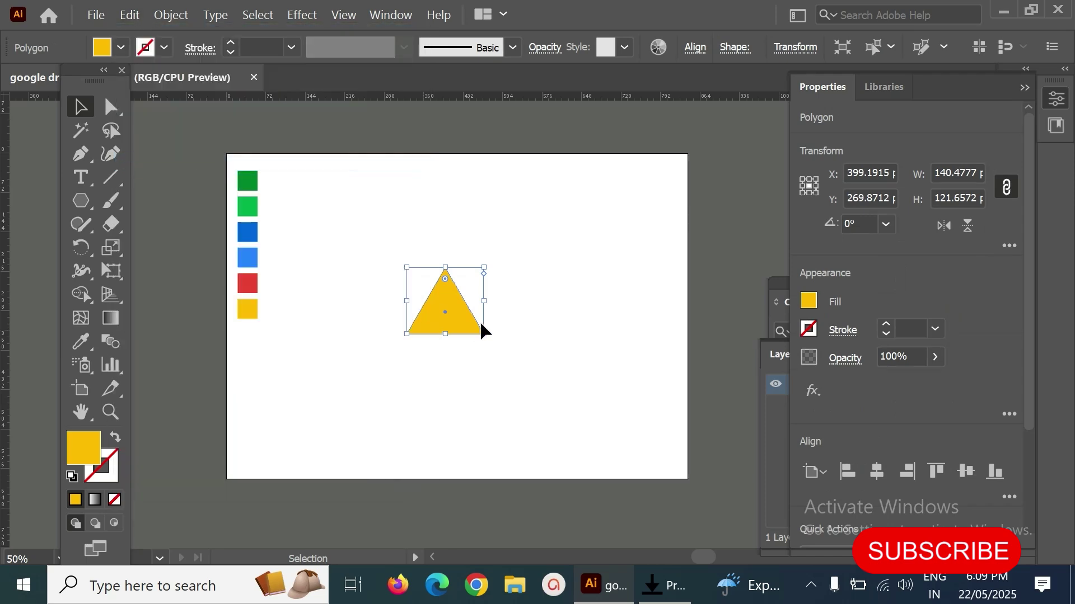
Shift-scale the pasted triangle to about 485 pt wide and select both triangles.
drag(486, 267, 556, 214)
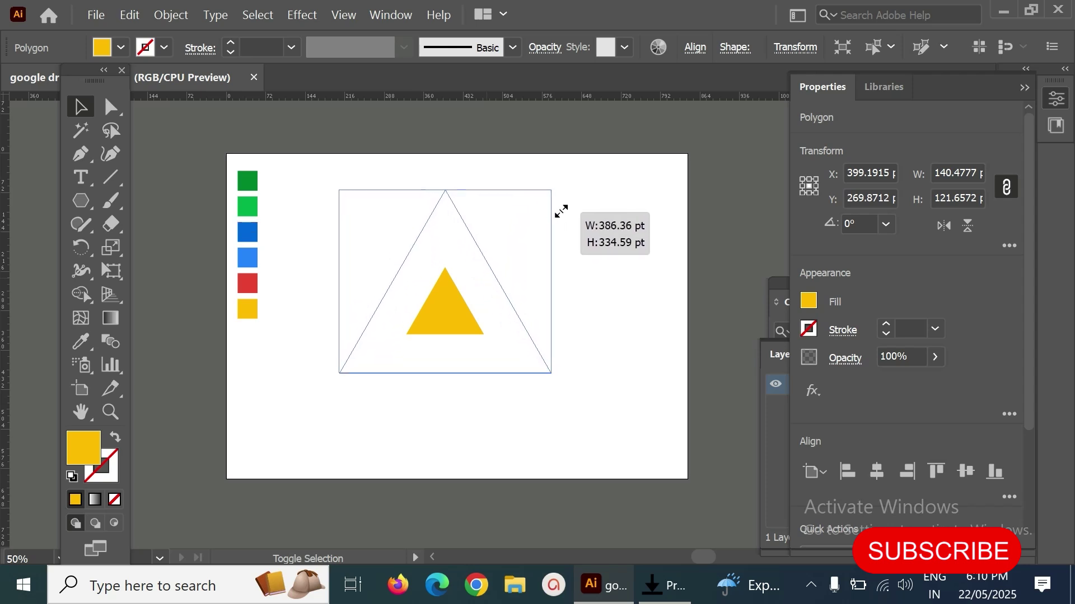
drag(556, 214, 603, 187)
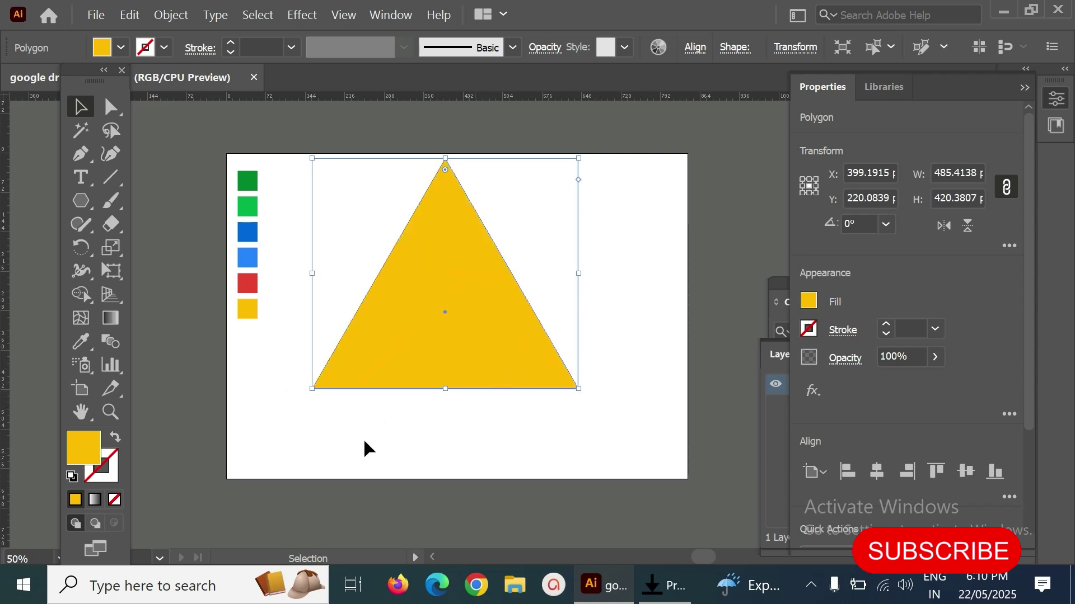
drag(372, 293, 492, 433)
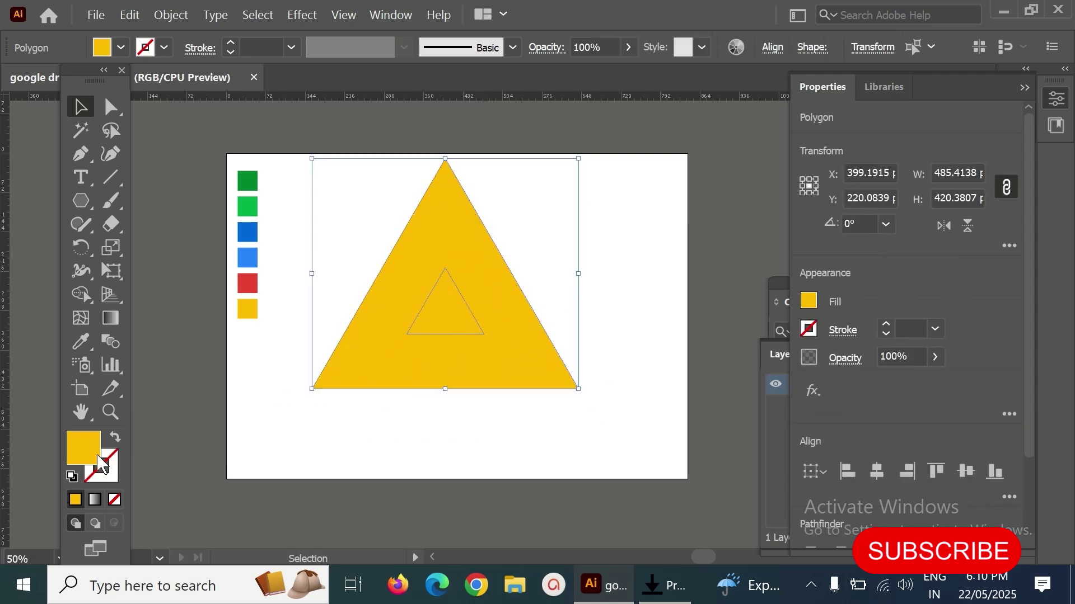
Swap fill and stroke so both triangles become yellow outlines, then shift them down and right.
click(115, 441)
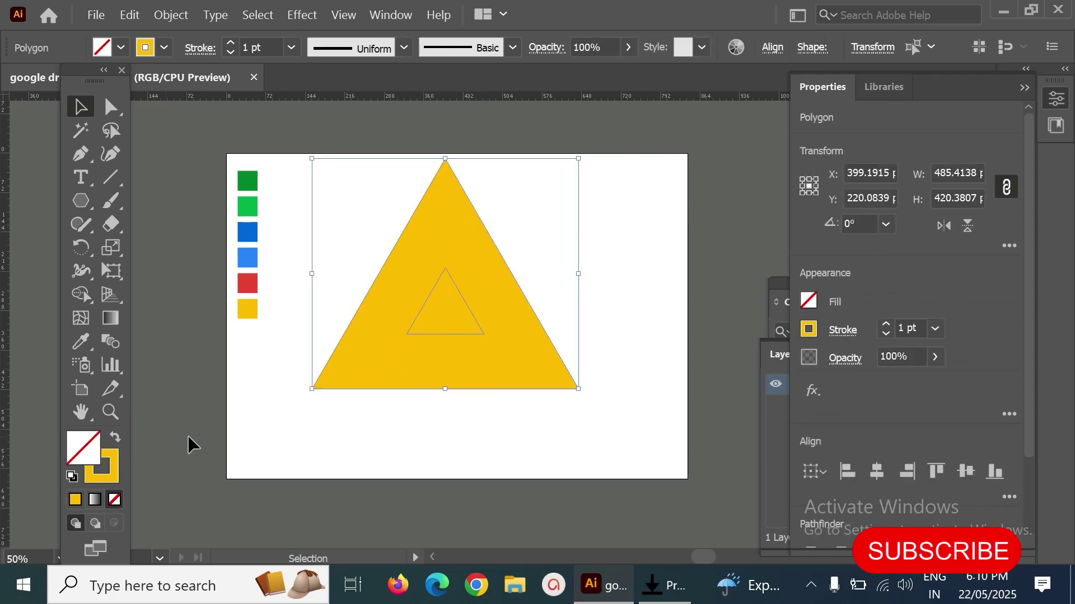
click(434, 448)
mouse_move(388, 354)
mouse_down()
mouse_move(437, 323)
mouse_move(479, 352)
mouse_up()
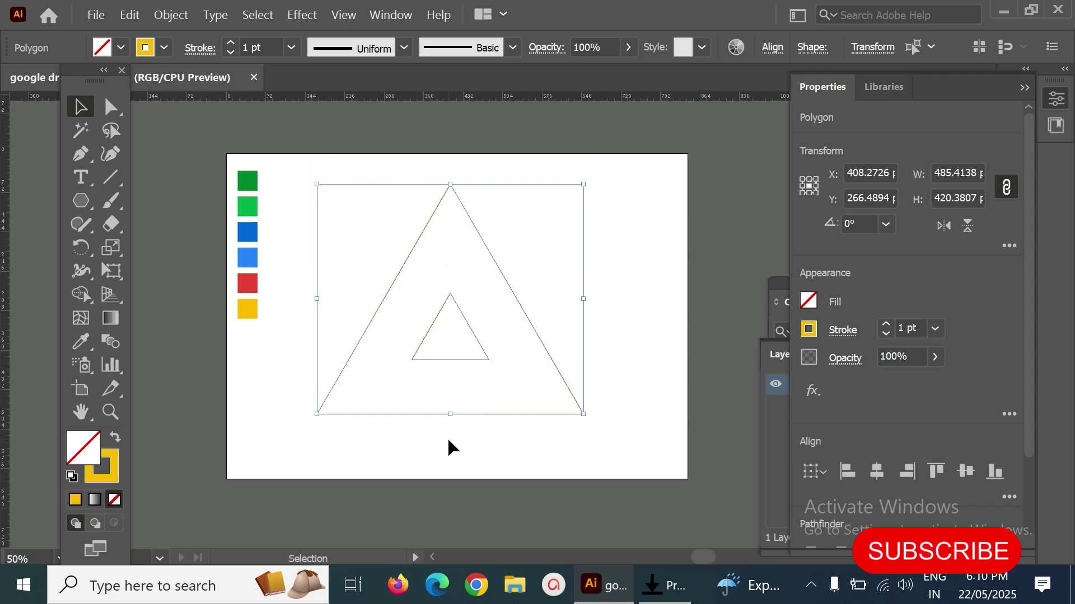
click(220, 487)
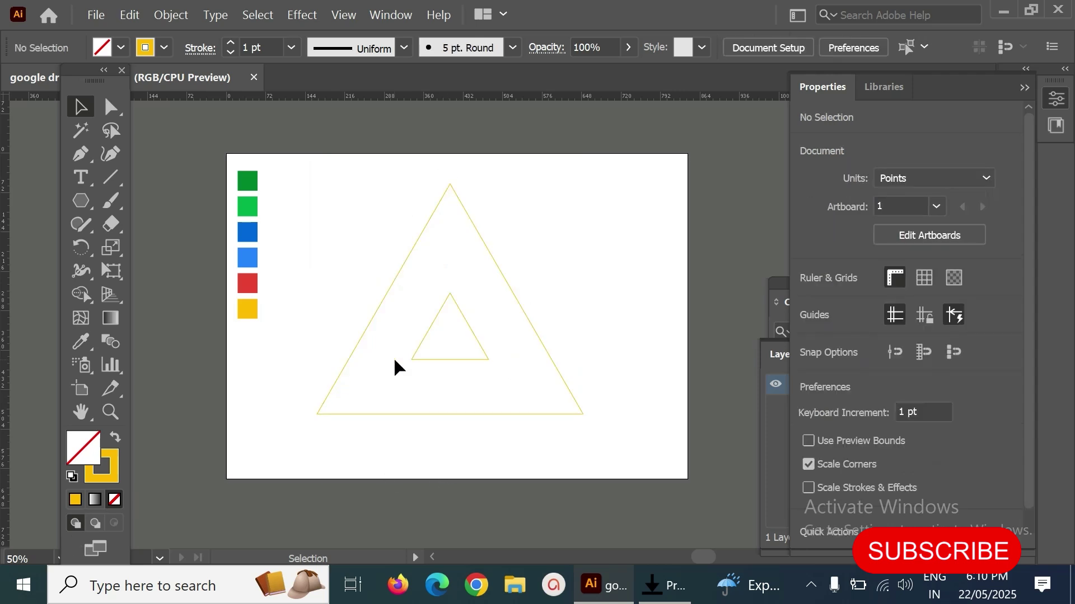
Enlarge the small inner triangle slightly from its corner handle.
click(482, 347)
drag(490, 293, 512, 277)
click(585, 362)
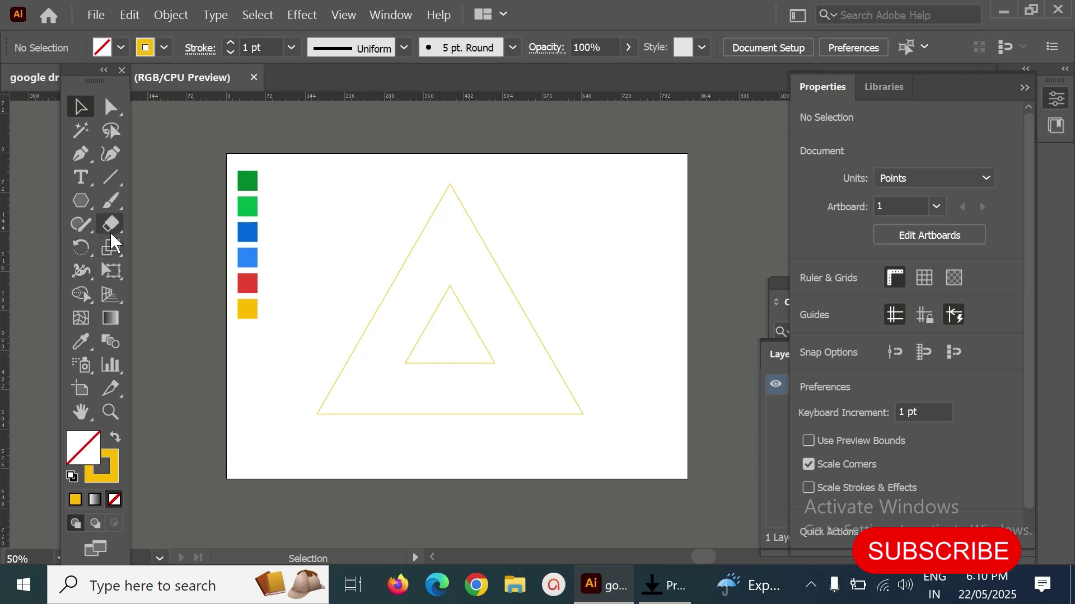
Draw a line along the inner triangle's right side and extend both ends past the outer triangle.
click(111, 177)
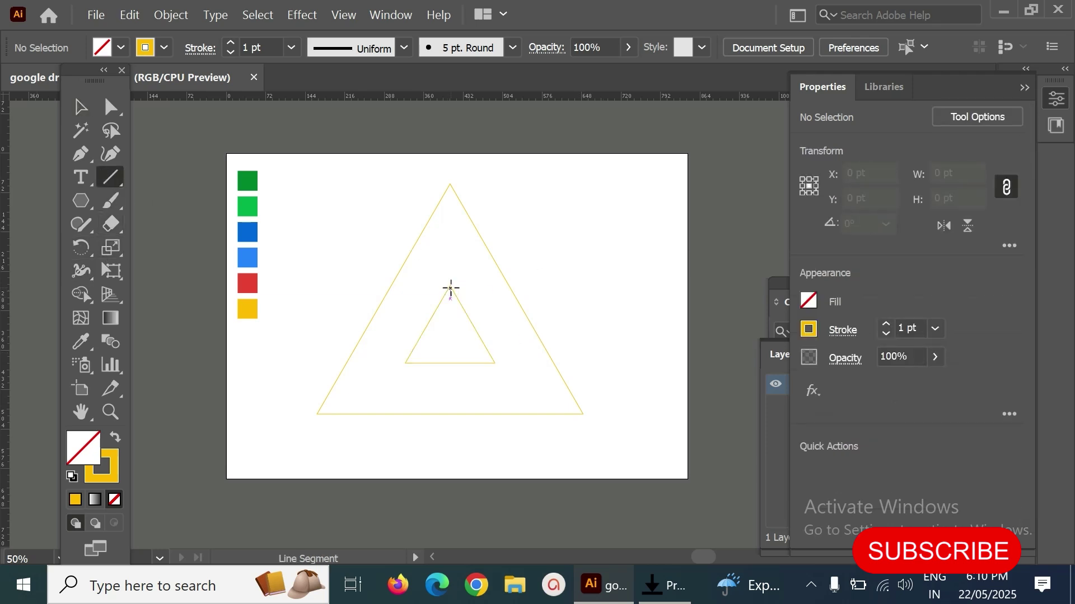
drag(452, 285, 495, 362)
click(81, 106)
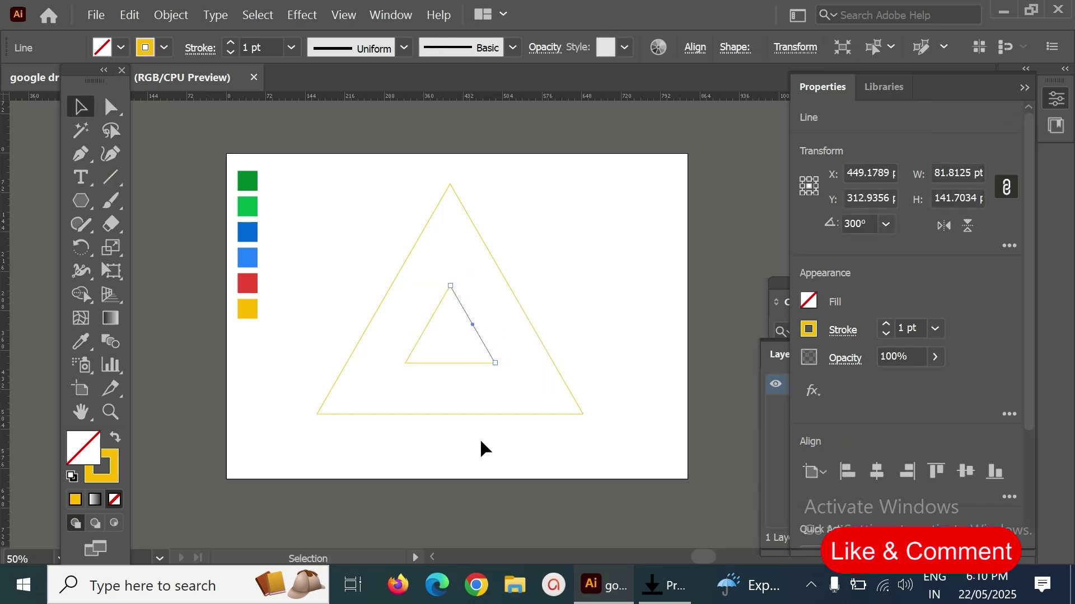
drag(494, 364, 546, 454)
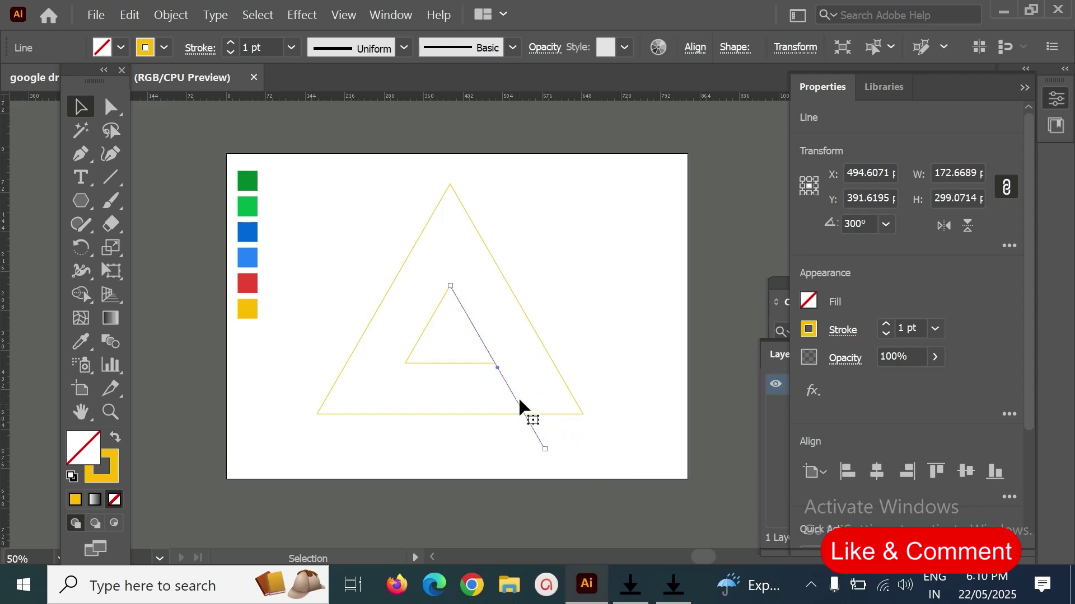
drag(452, 288, 404, 212)
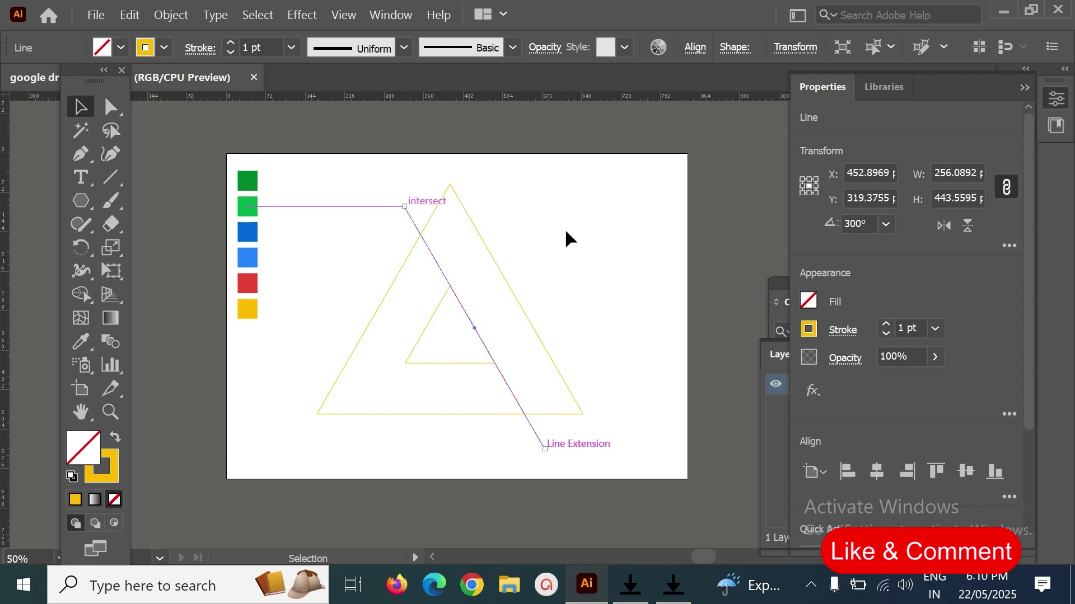
click(555, 260)
Draw a line along the inner triangle's left side, extending it to the outer base and upper right.
click(112, 177)
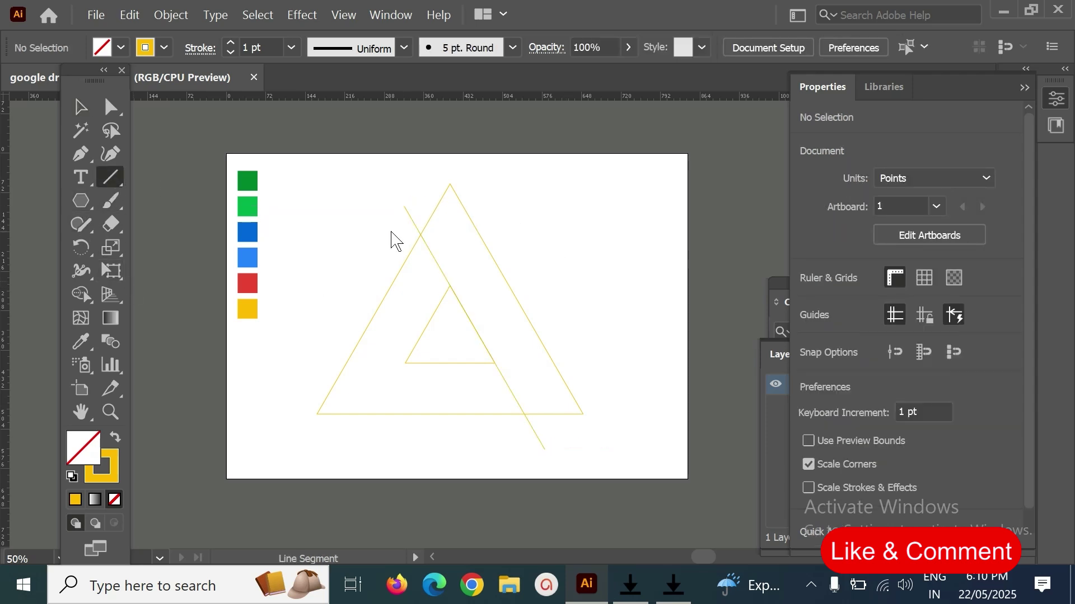
click(452, 289)
drag(450, 287, 406, 362)
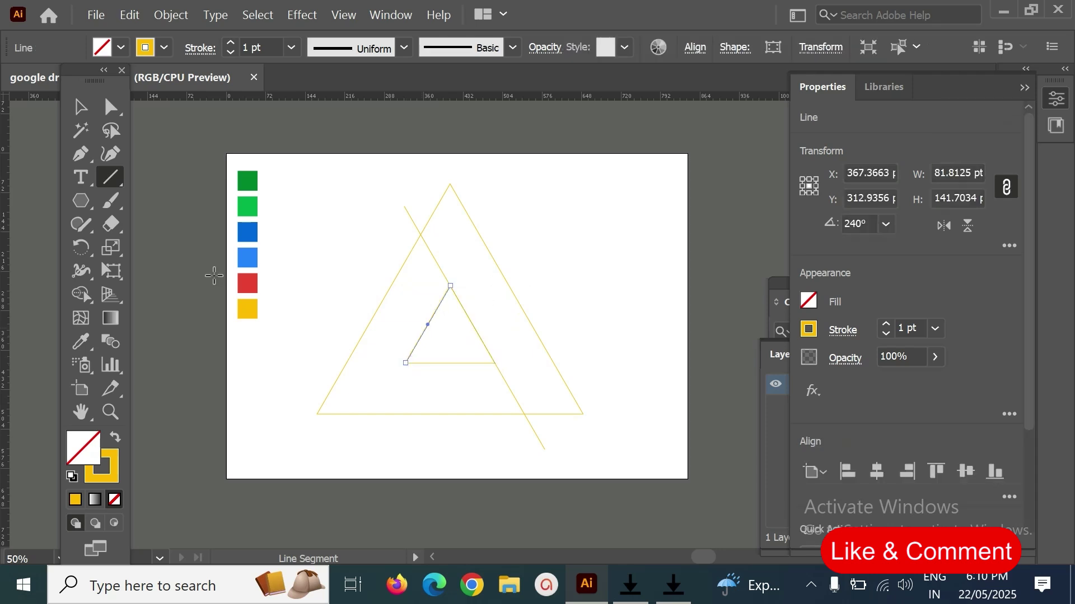
click(80, 107)
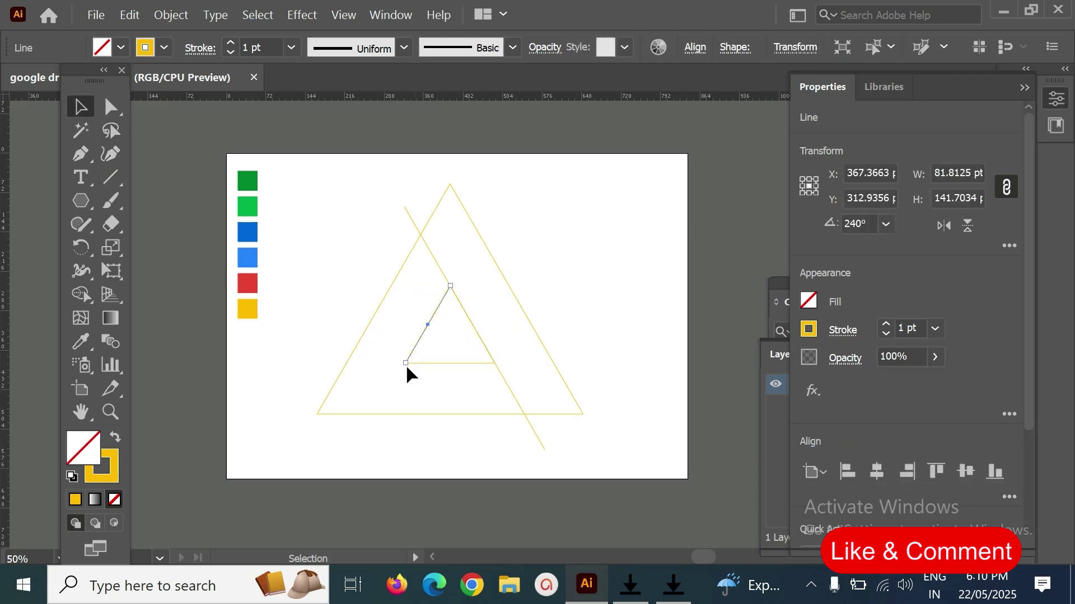
drag(406, 363, 358, 445)
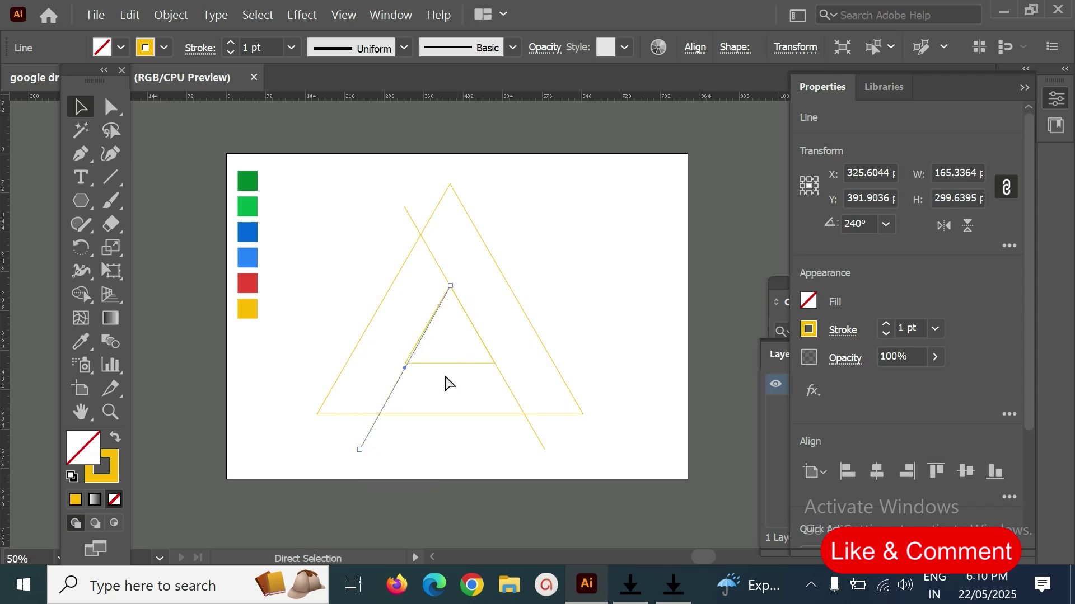
key(ctrl+z)
drag(405, 362, 362, 440)
drag(451, 288, 507, 190)
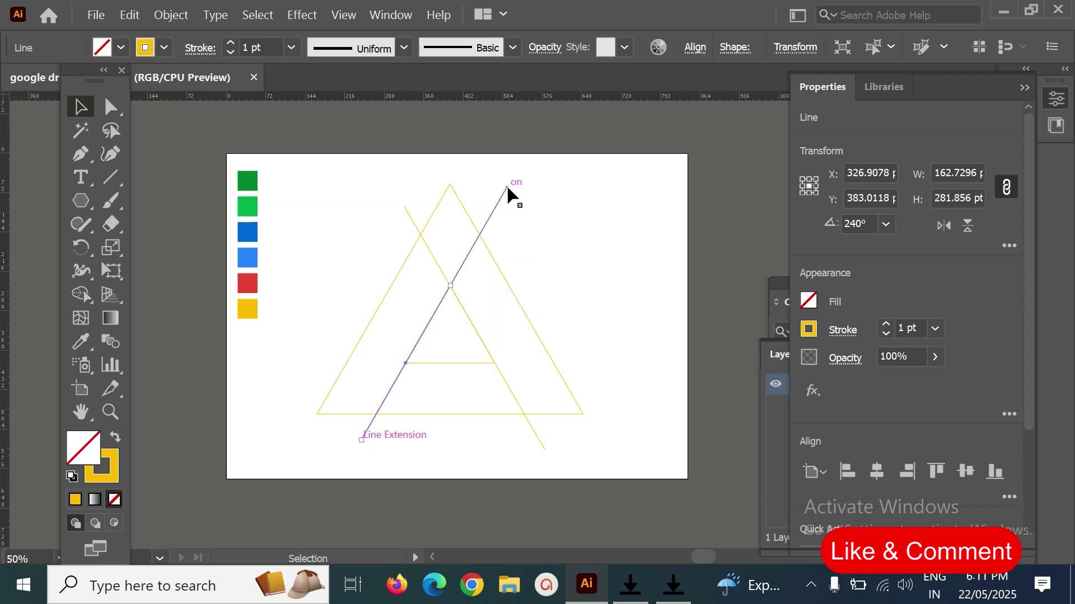
click(577, 240)
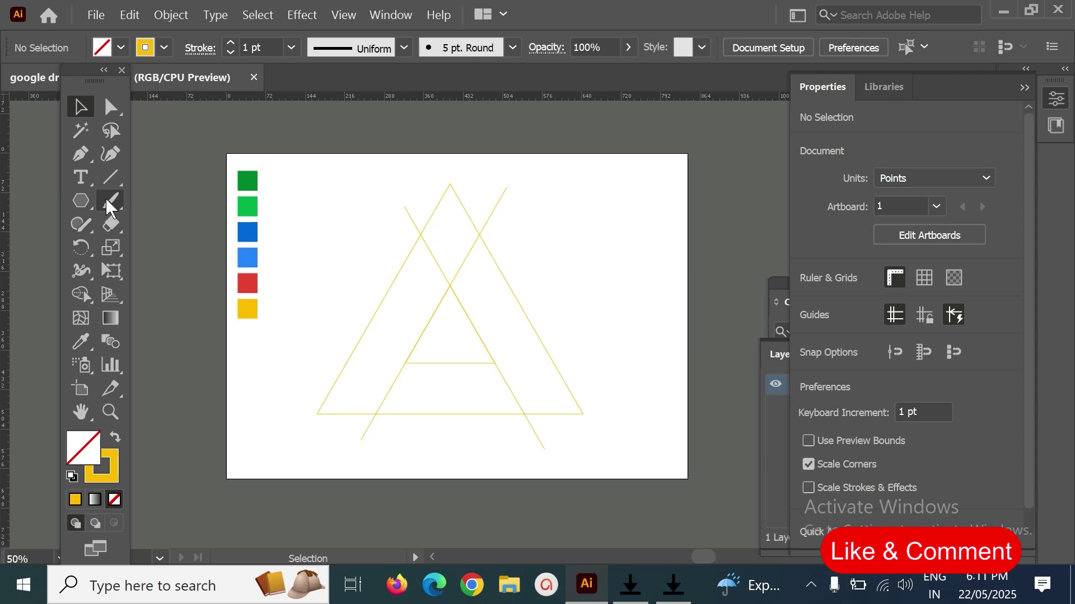
click(112, 178)
Draw a horizontal line across the triangle and stretch it leftward past the triangle.
mouse_move(405, 286)
mouse_down()
mouse_move(406, 374)
mouse_move(640, 366)
mouse_up()
click(80, 107)
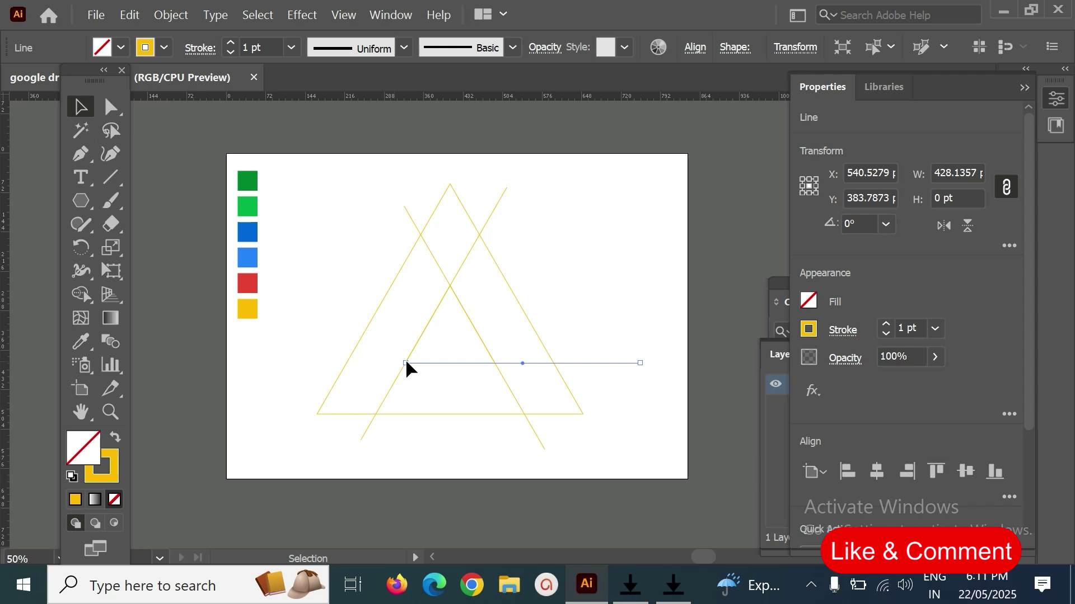
drag(405, 364, 284, 378)
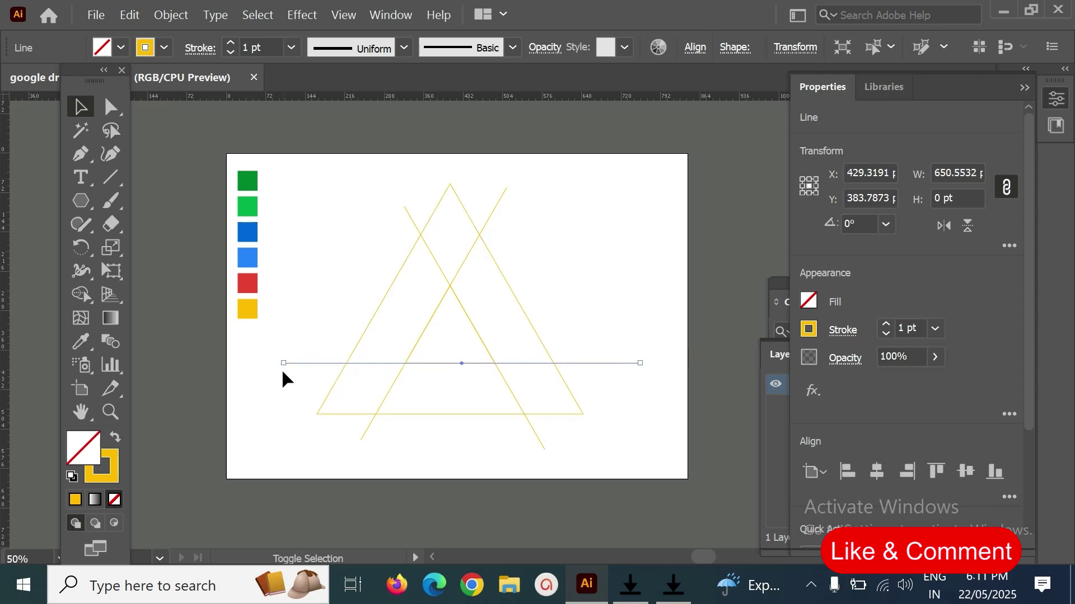
click(351, 221)
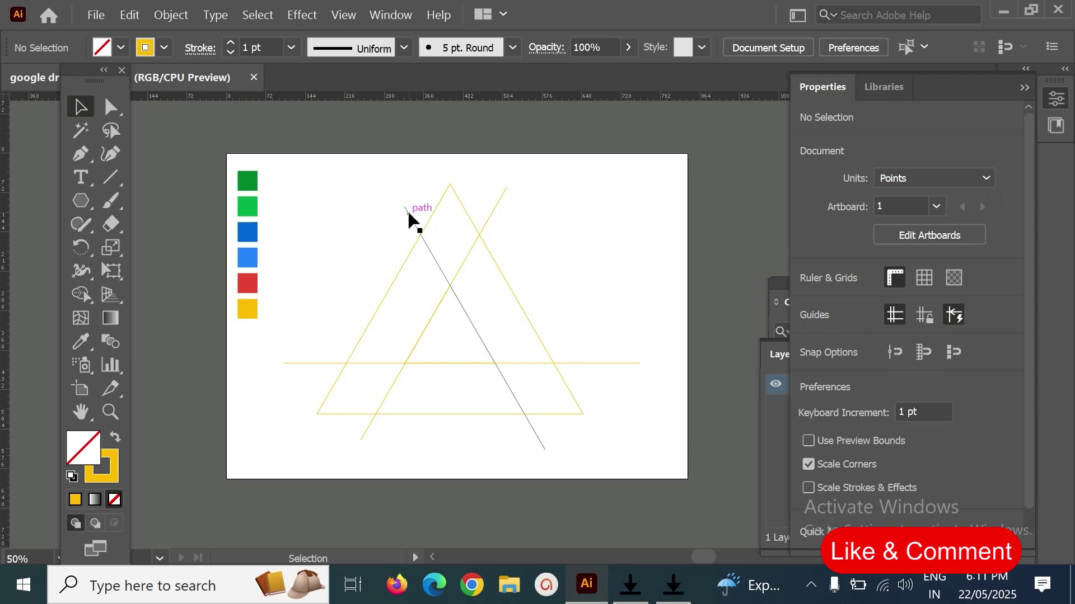
Move the left diagonal line's top endpoint slightly further up and left.
click(413, 220)
drag(404, 201, 394, 192)
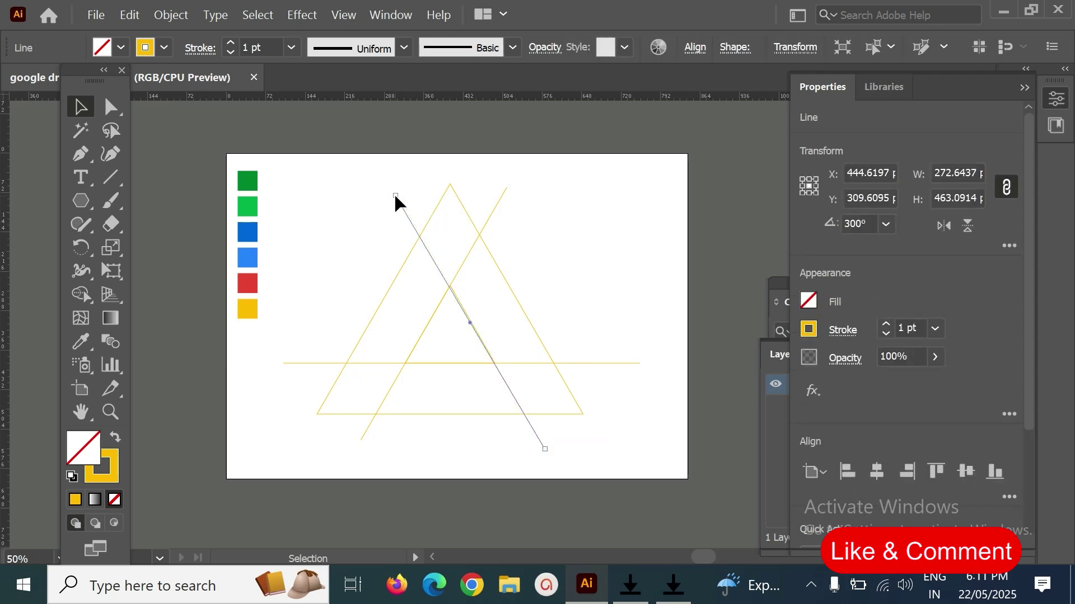
click(515, 200)
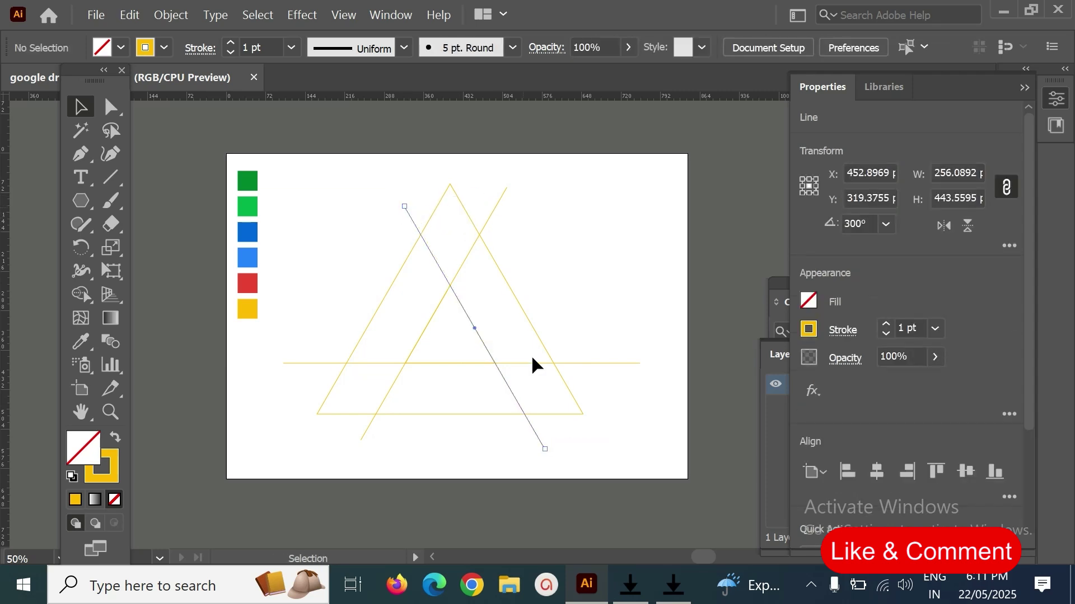
Select the long horizontal line together with both diagonal lines.
click(622, 362)
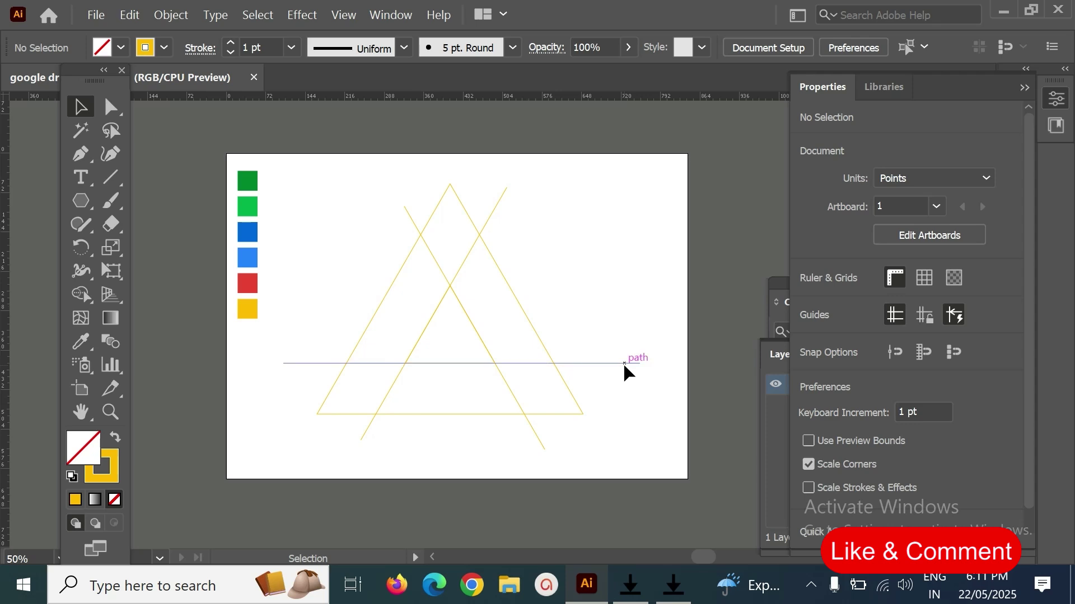
shift+click(515, 393)
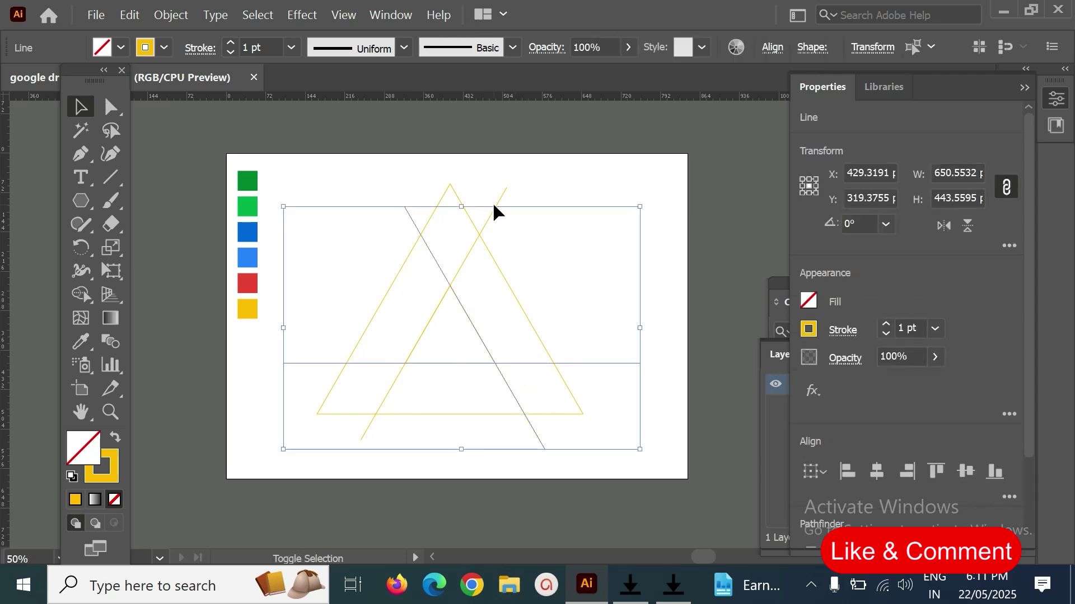
shift+click(494, 202)
shift+click(409, 362)
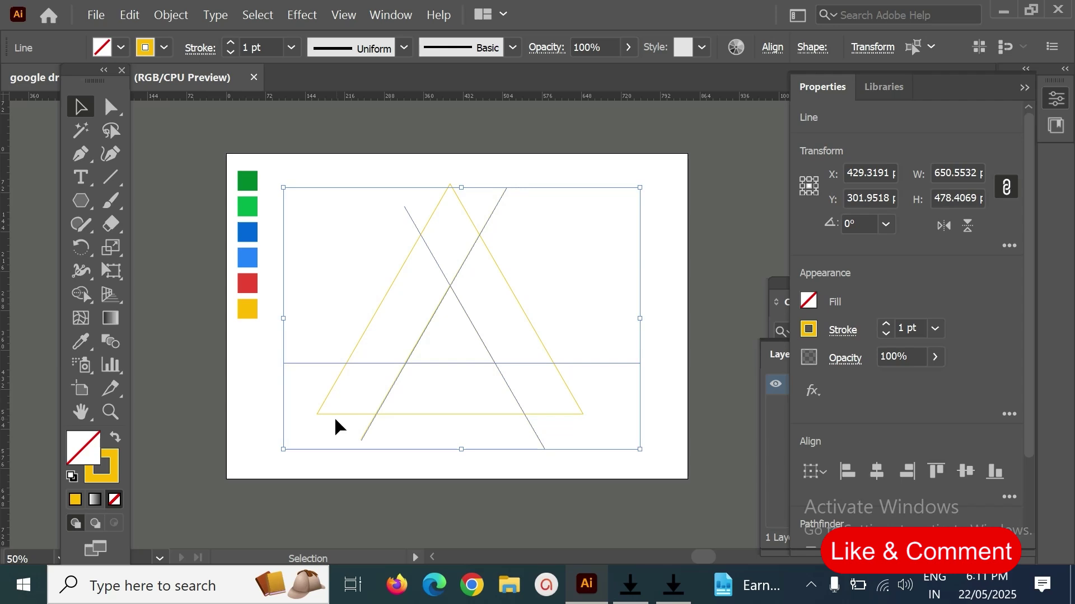
Copy the three guide lines, paste them in place, and hide the pasted copy.
click(128, 15)
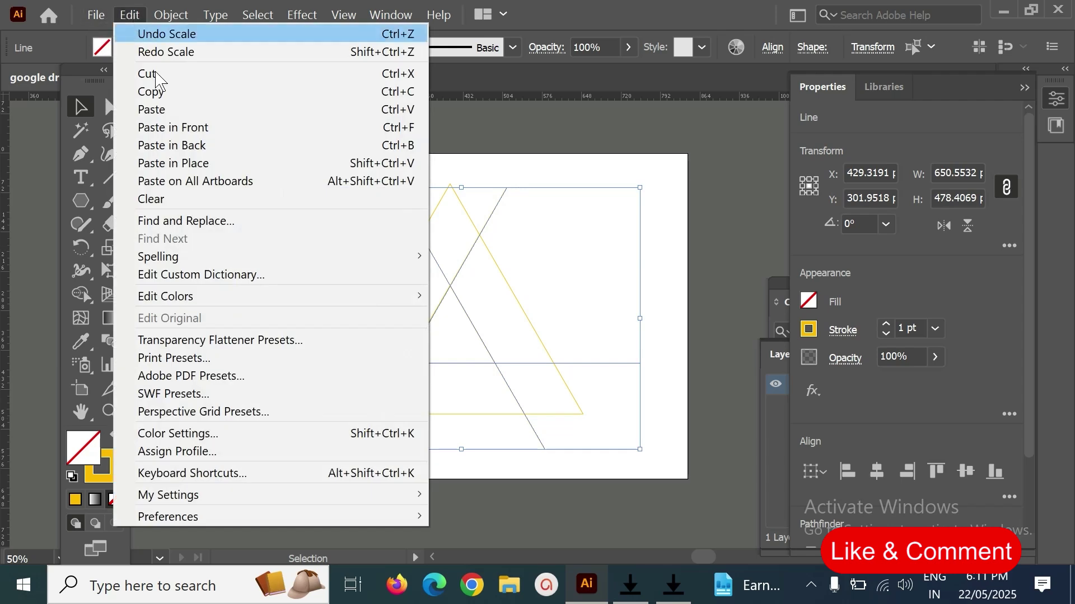
click(147, 92)
click(128, 14)
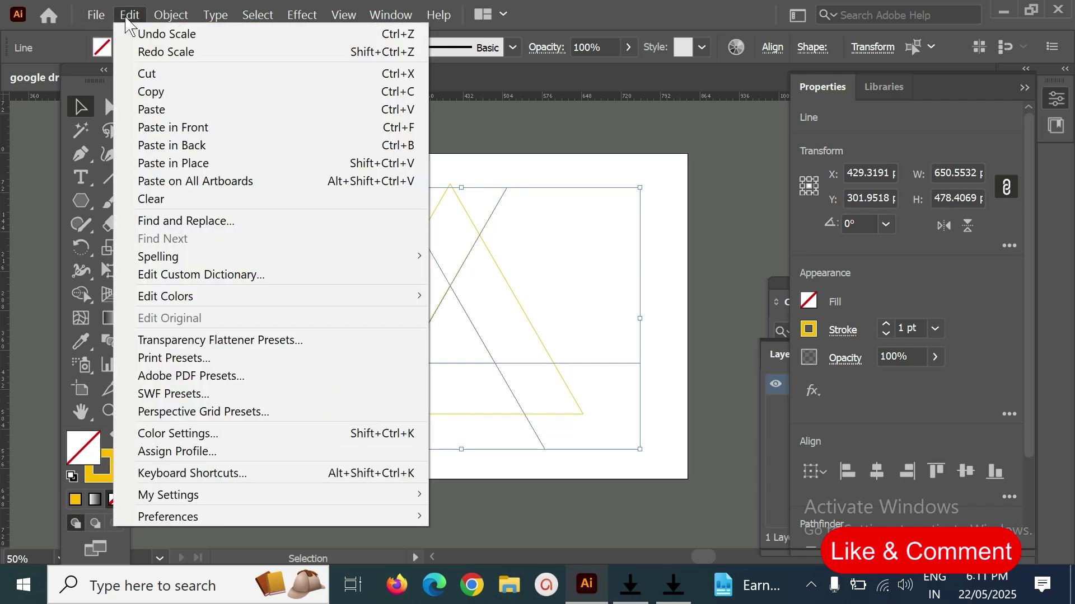
click(192, 164)
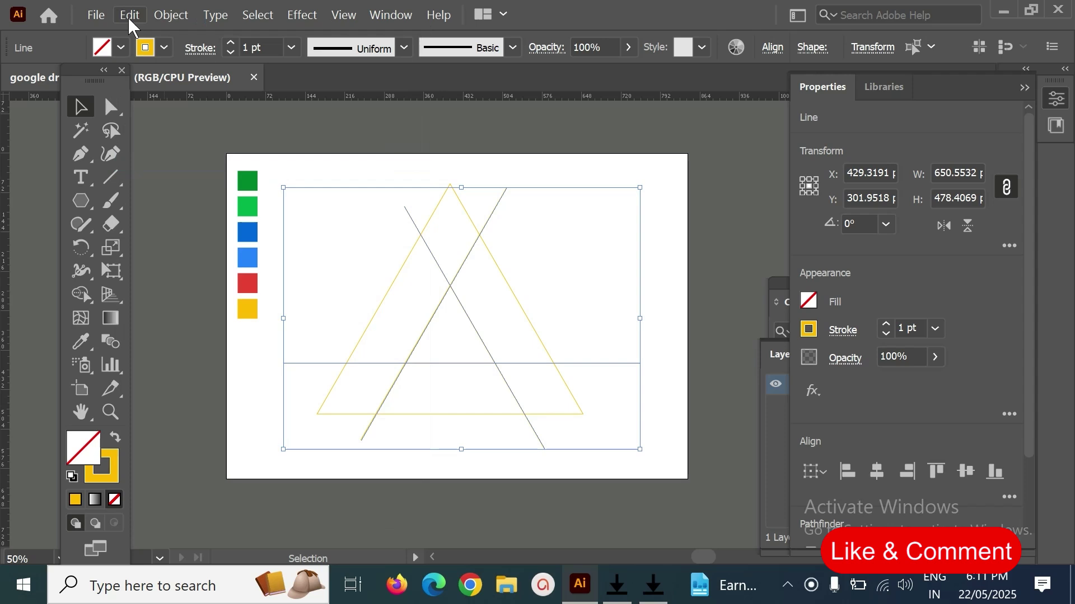
click(170, 14)
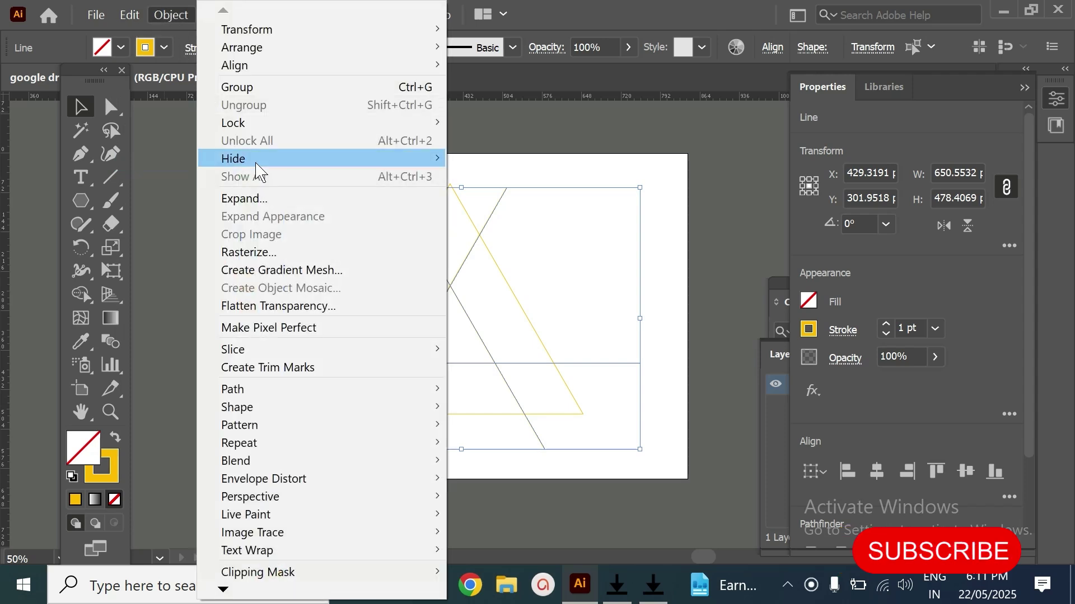
mouse_move(244, 159)
click(492, 159)
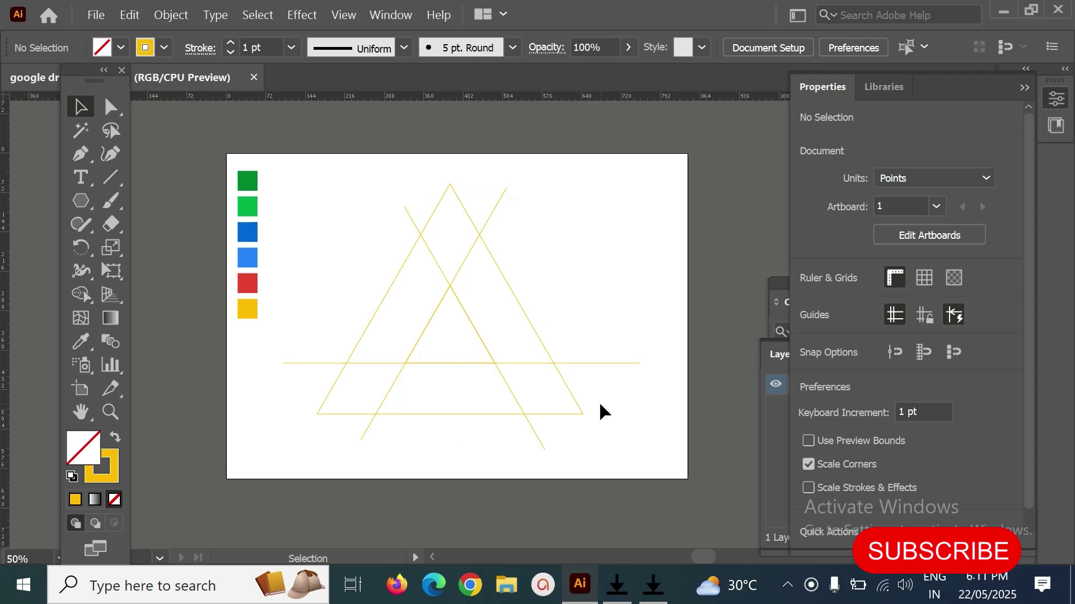
Draw a short horizontal line between the crossings near the apex and snap its right end.
click(112, 177)
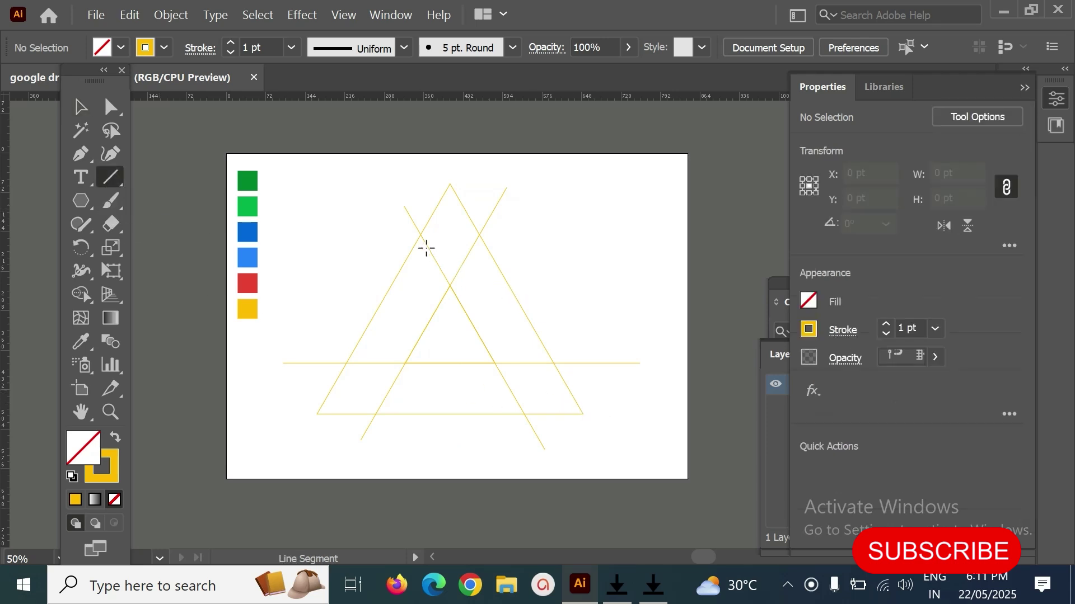
drag(423, 234, 482, 234)
click(81, 108)
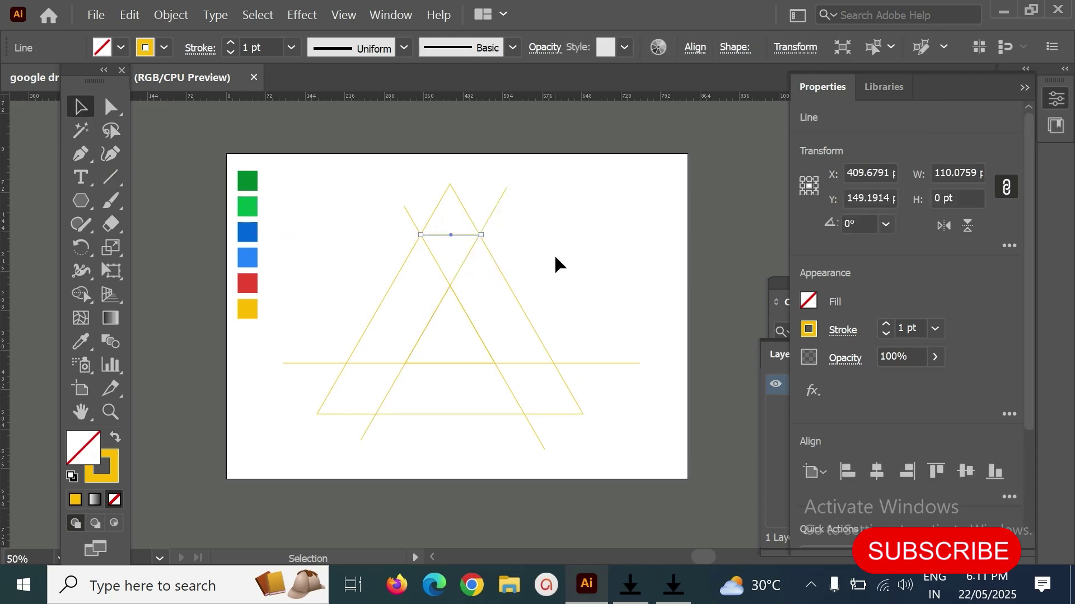
click(565, 273)
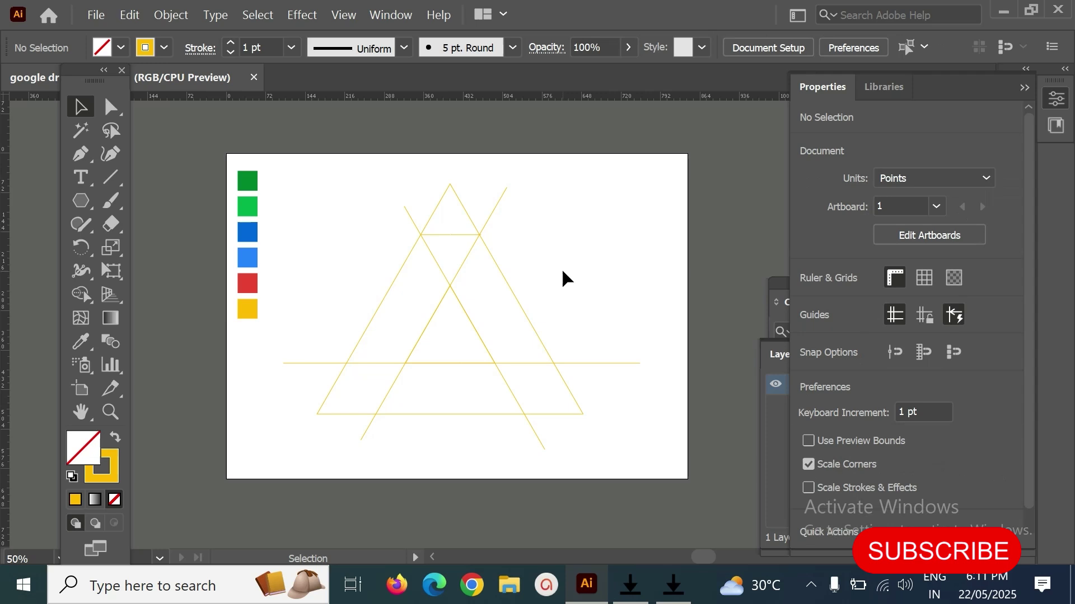
scroll(561, 269, up, 1)
scroll(561, 268, up, 1)
scroll(561, 268, up, 1)
drag(529, 164, 566, 354)
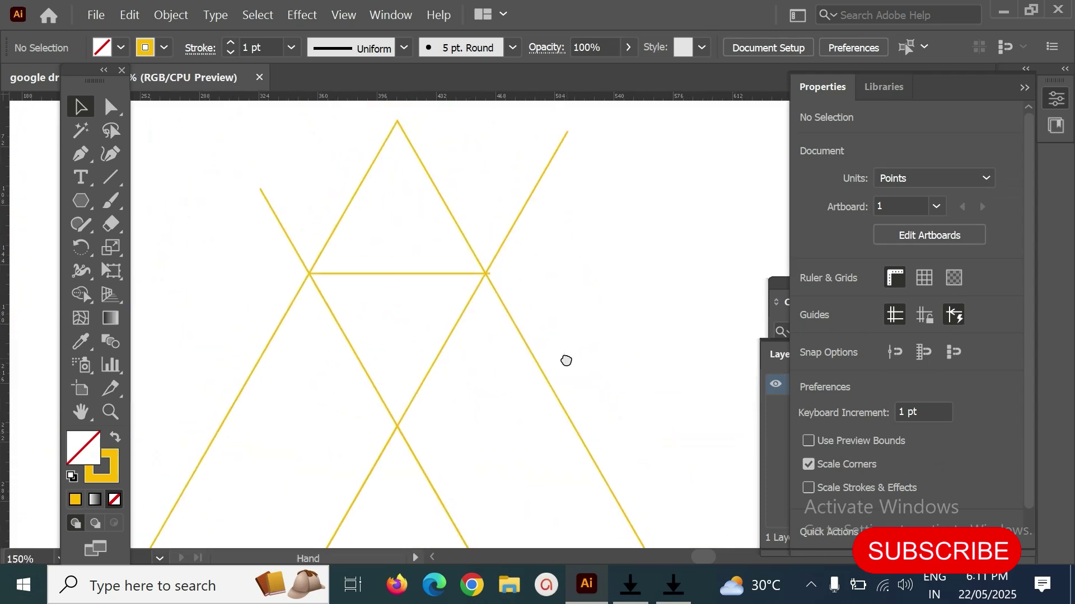
click(445, 273)
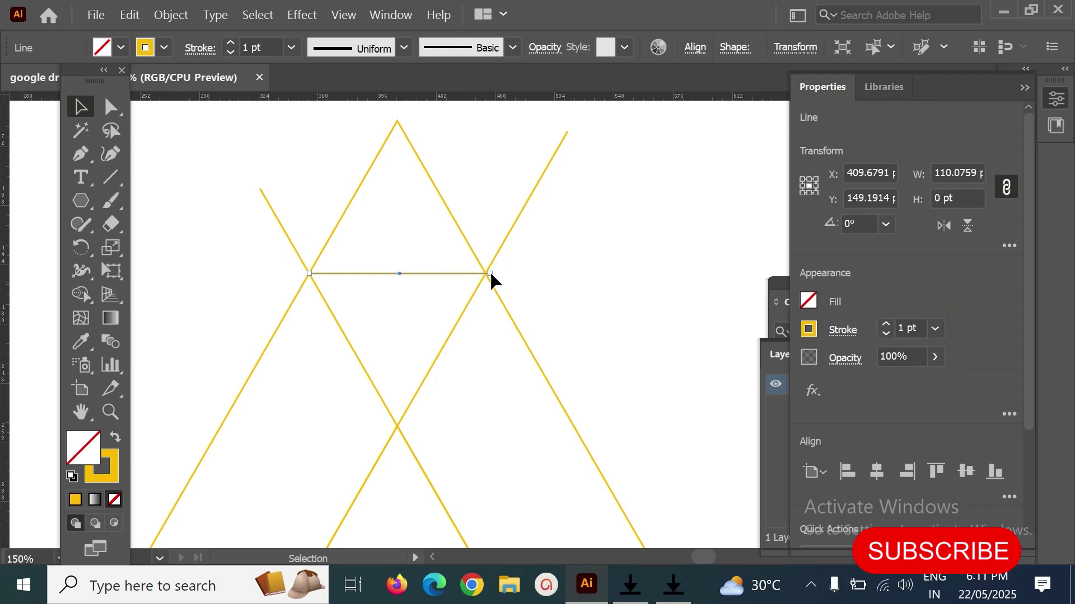
drag(490, 272, 487, 274)
Draw short diagonal lines across the lower right and lower left corners, ending on intersections.
key(ctrl+0)
key(space)
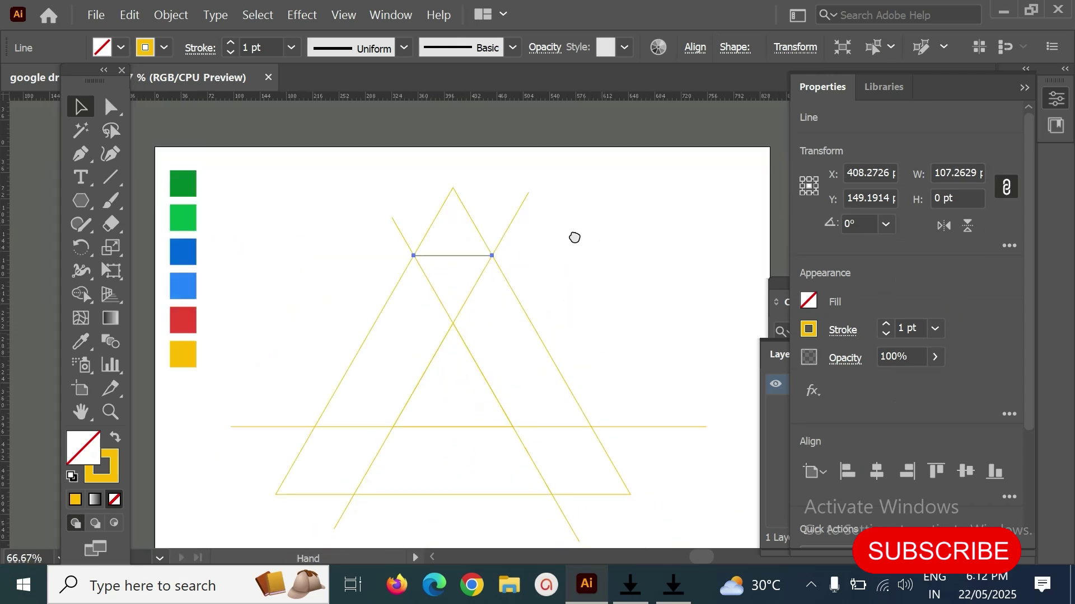
drag(575, 237, 558, 234)
click(111, 180)
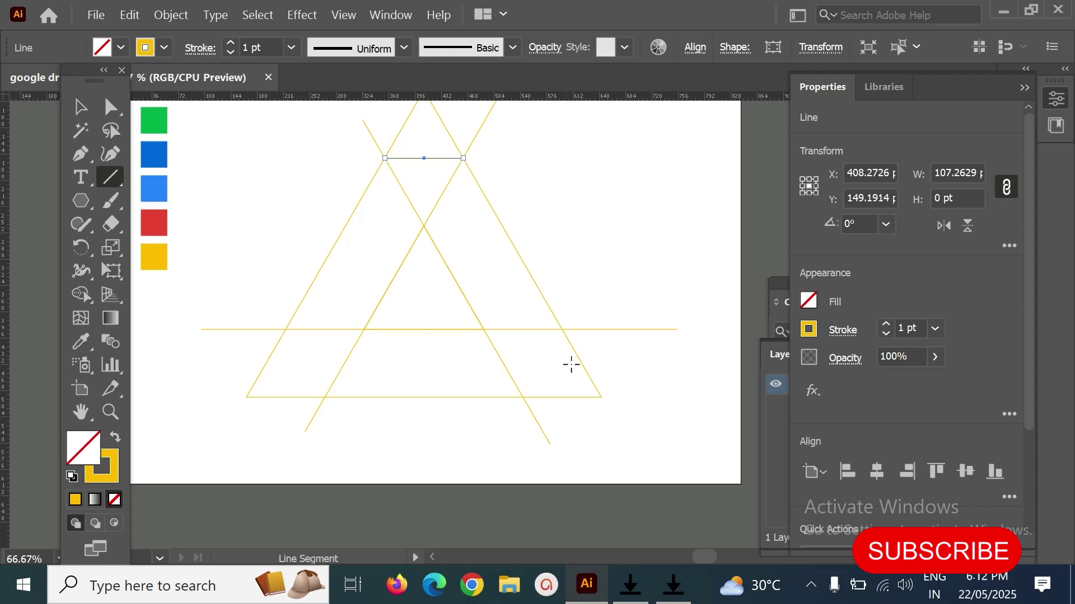
drag(562, 330, 524, 397)
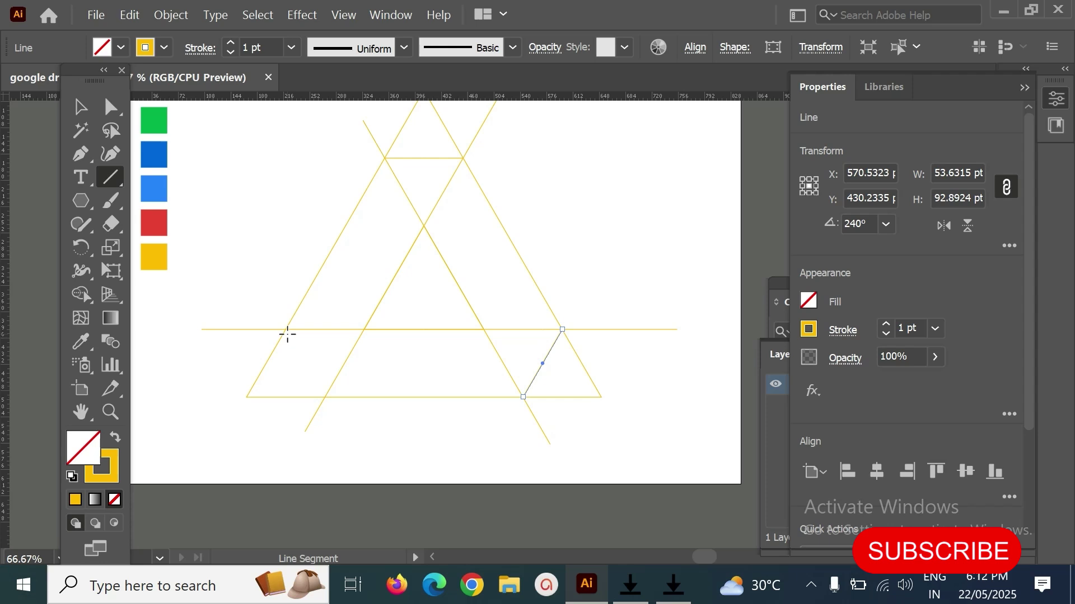
drag(286, 330, 325, 397)
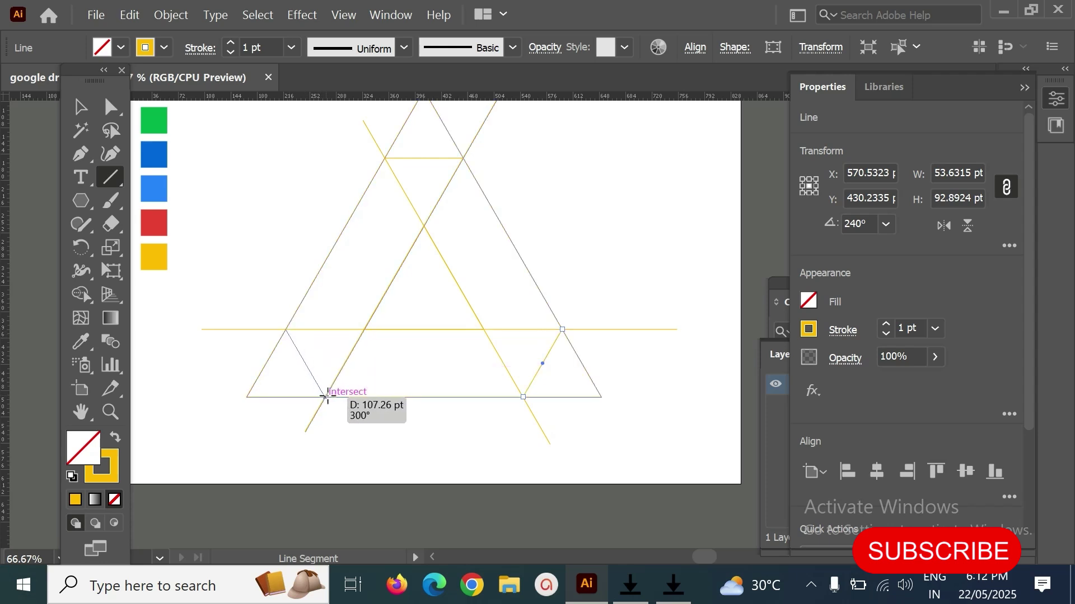
drag(325, 397, 325, 396)
click(81, 107)
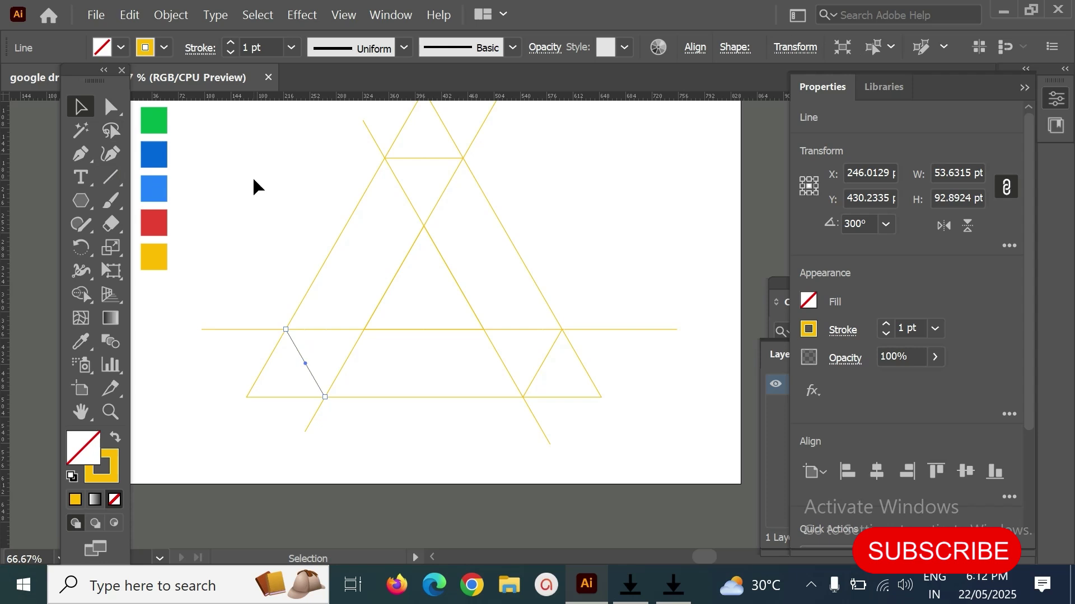
click(327, 209)
Pan the view and marquee-select all the construction lines.
key(space)
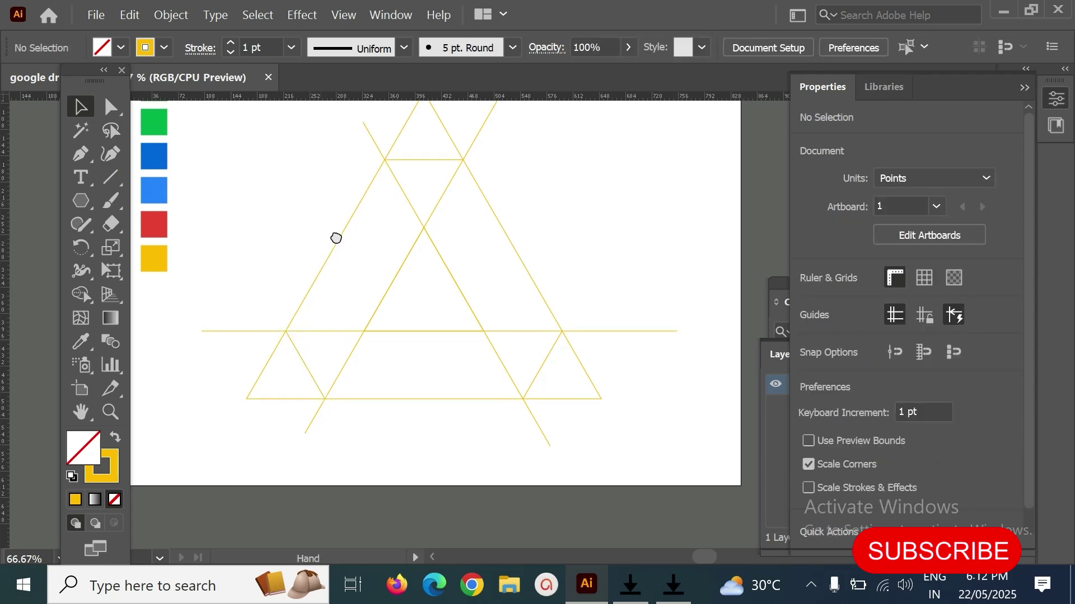
drag(334, 235, 350, 260)
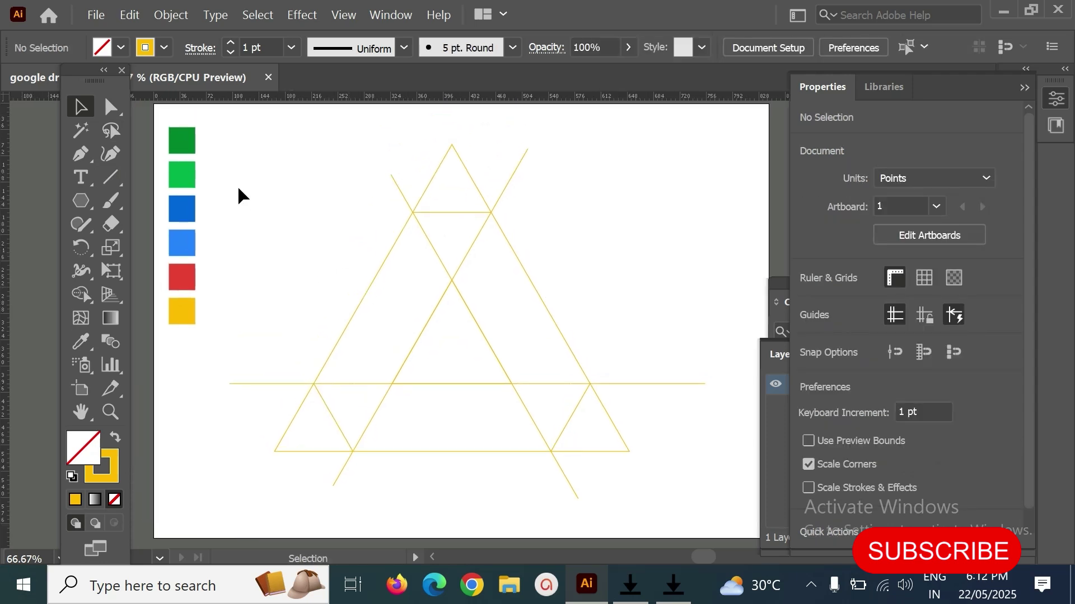
drag(233, 140, 685, 509)
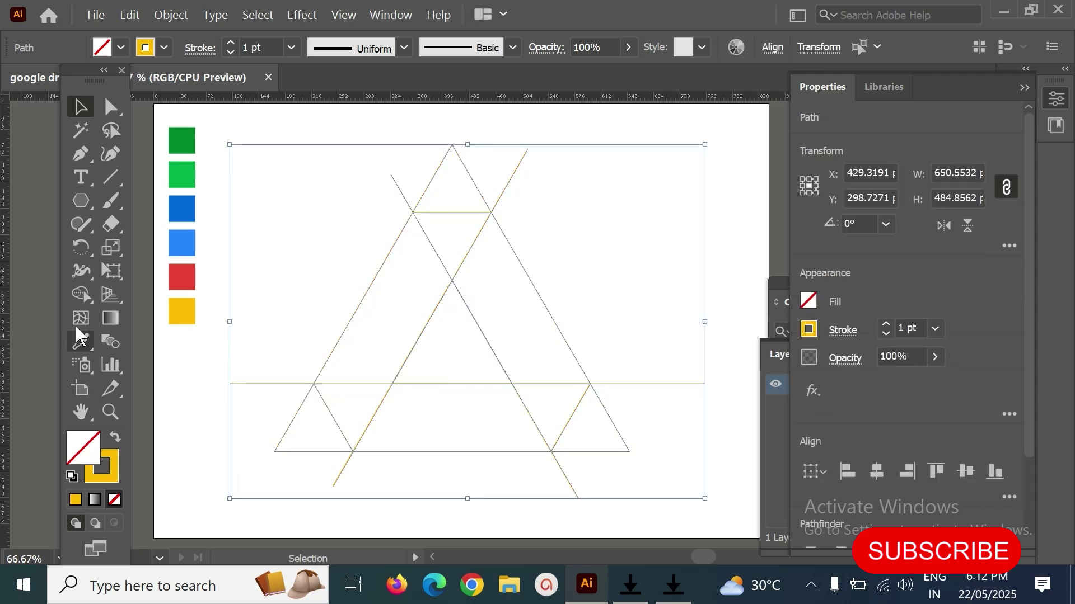
Switch to the Shape Builder tool and set the fill colour to lime green b2ed0f.
click(81, 296)
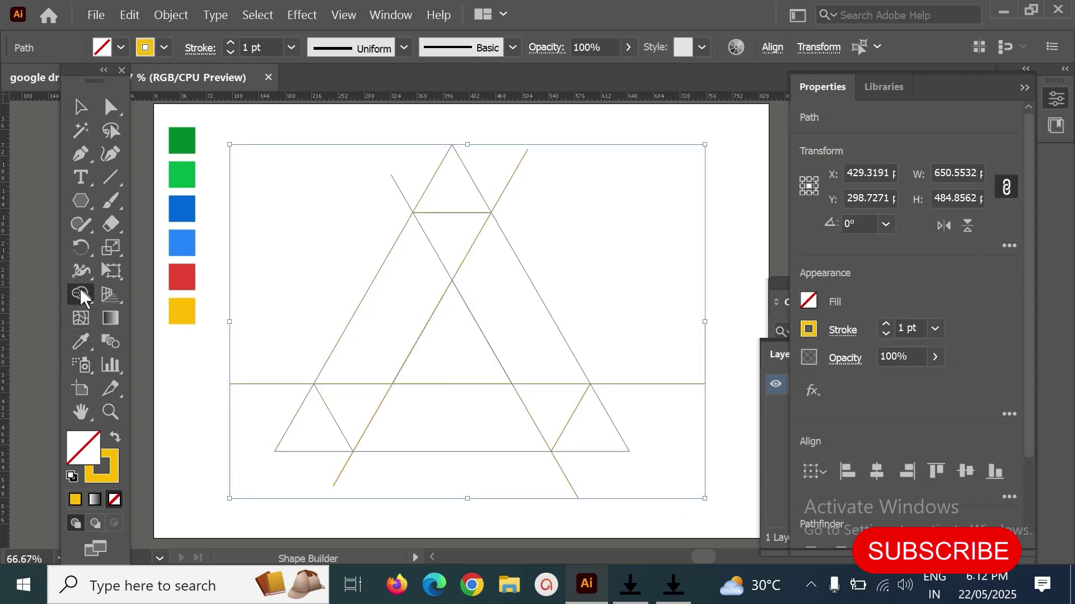
double_click(84, 447)
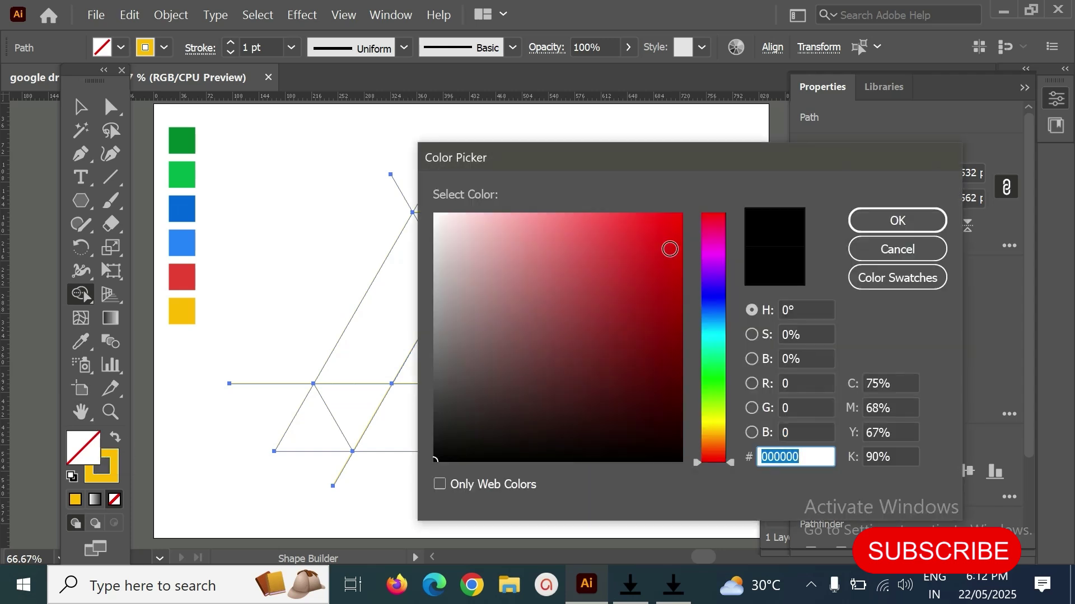
click(713, 410)
click(668, 231)
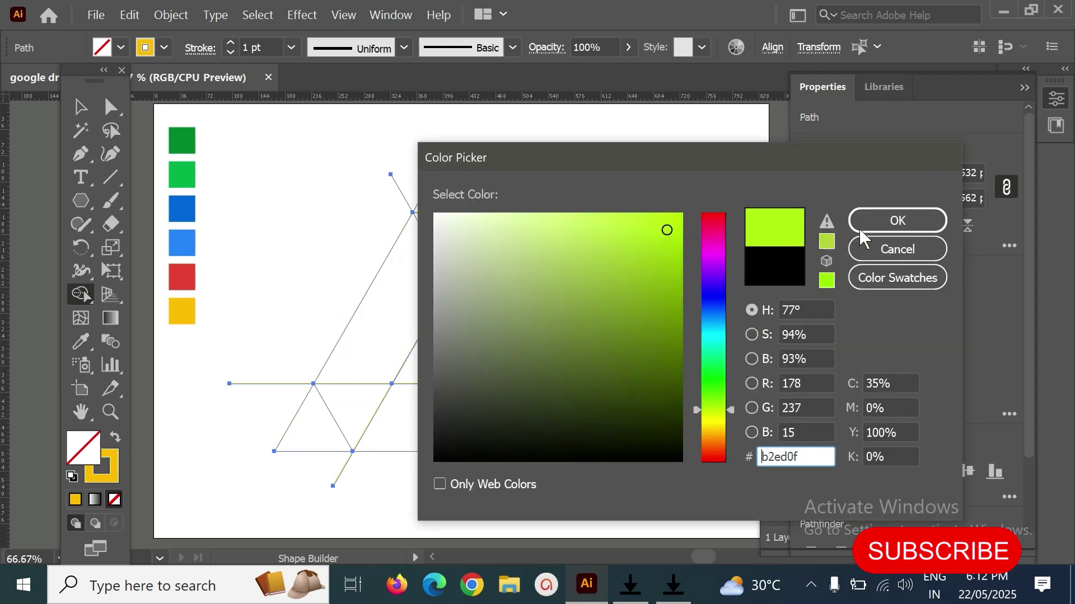
click(896, 220)
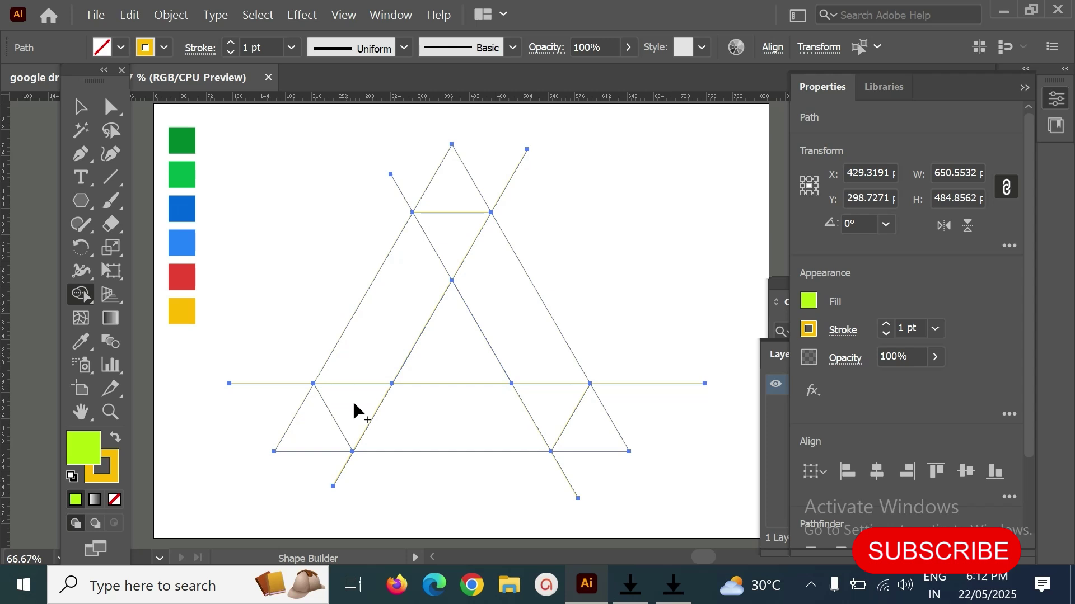
Merge the diagonal and lower-right band regions into one lime green shape.
mouse_move(353, 407)
mouse_down()
mouse_move(451, 244)
mouse_move(508, 307)
mouse_up()
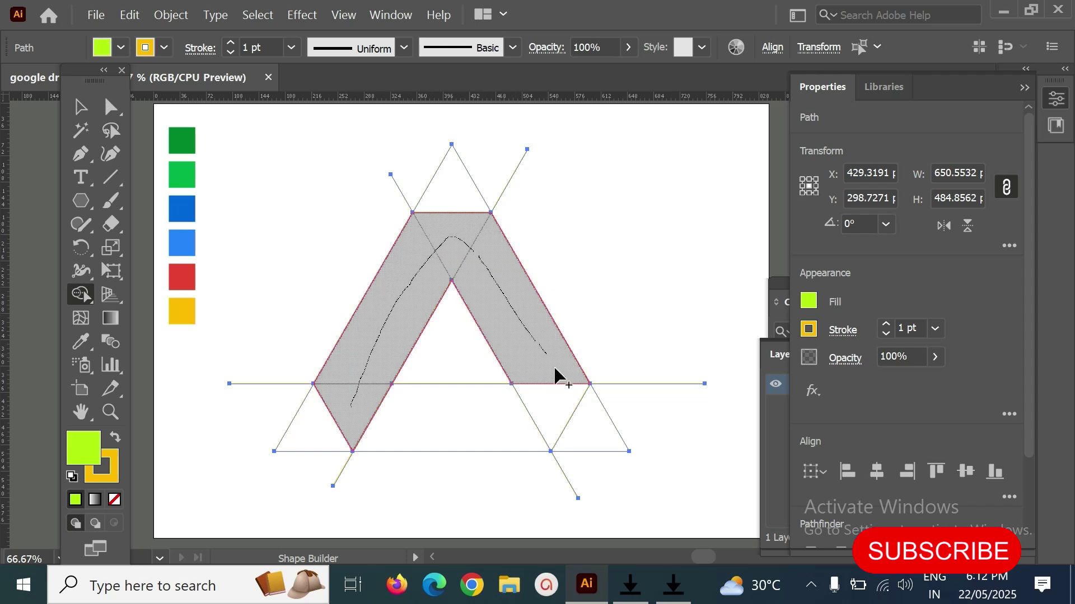
mouse_move(558, 377)
mouse_down()
mouse_move(573, 405)
mouse_move(345, 436)
mouse_up()
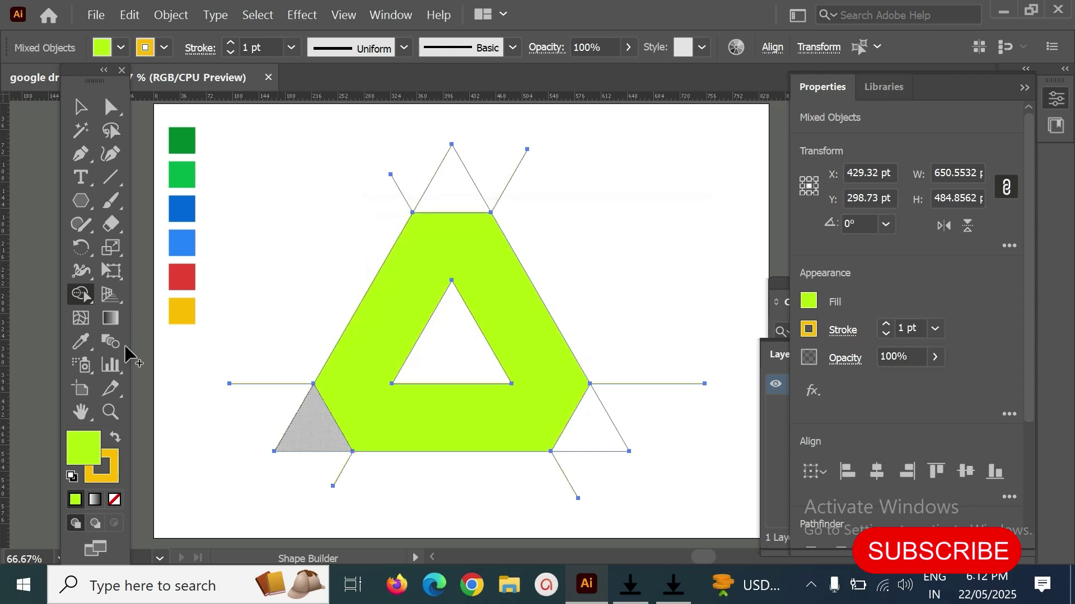
click(81, 106)
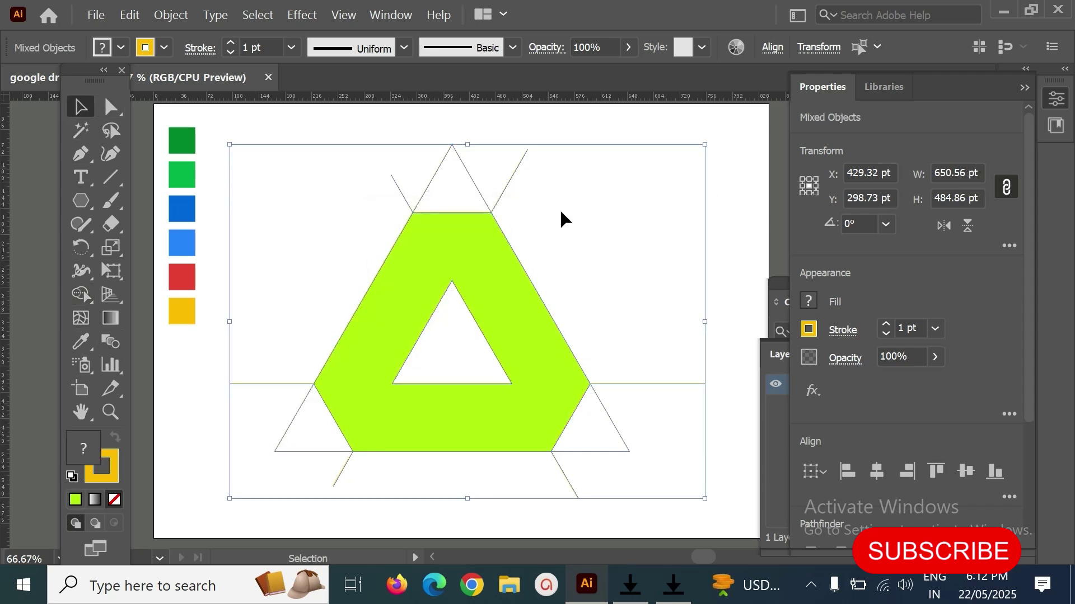
click(735, 245)
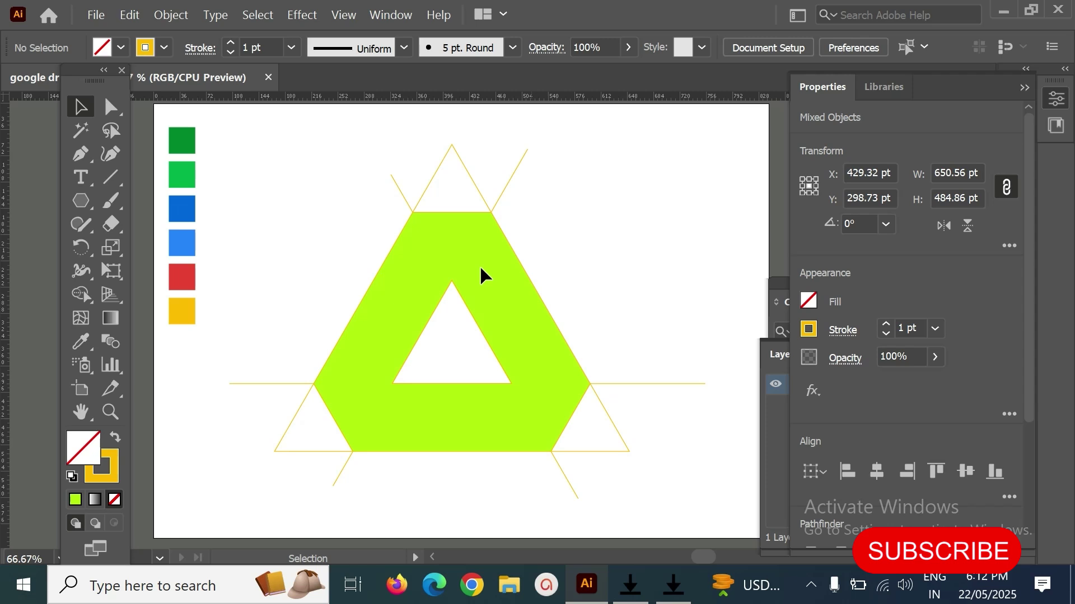
Select the green ring, then marquee-select and delete the leftover construction lines.
click(479, 264)
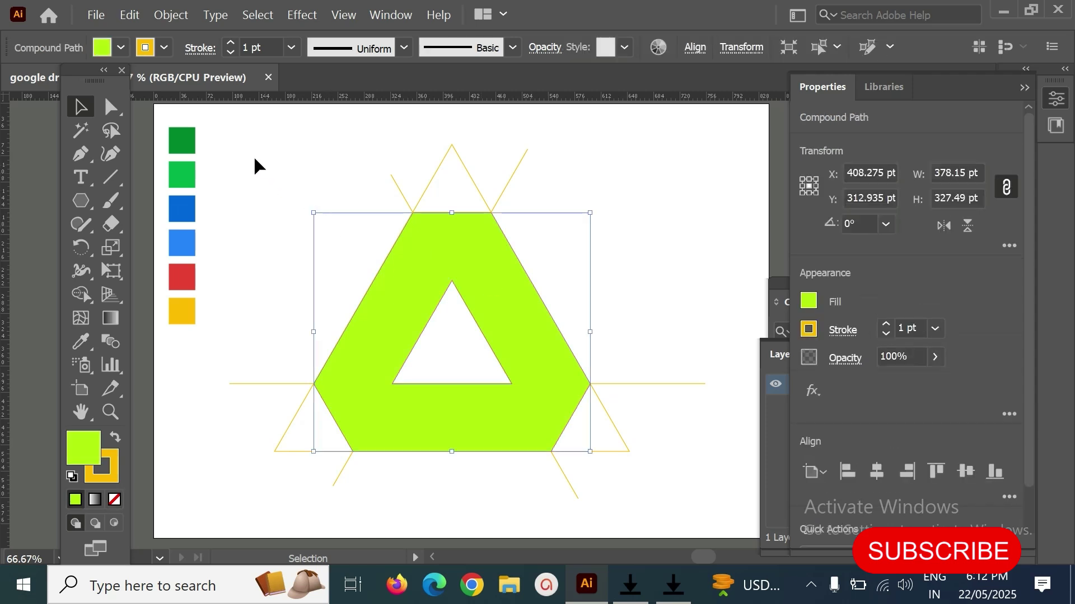
drag(262, 173, 715, 525)
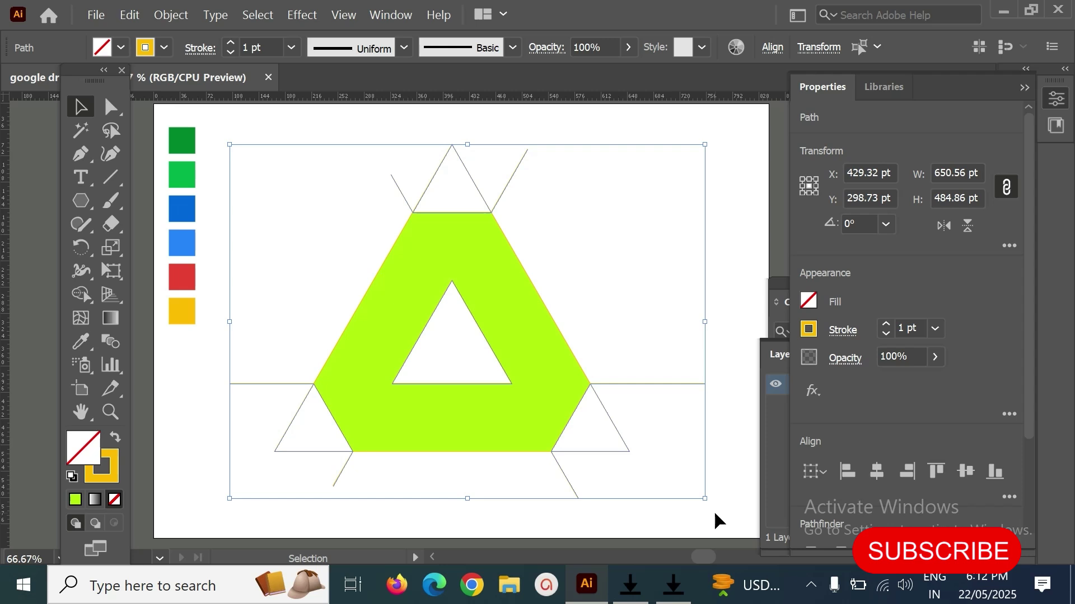
key(Delete)
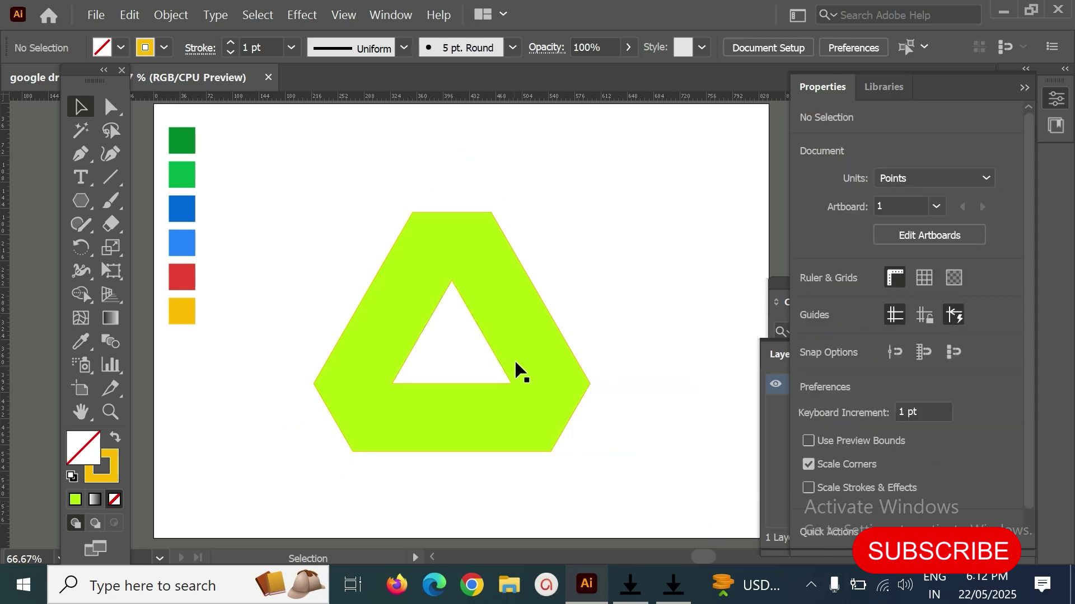
Set the green ring's stroke to None.
click(342, 383)
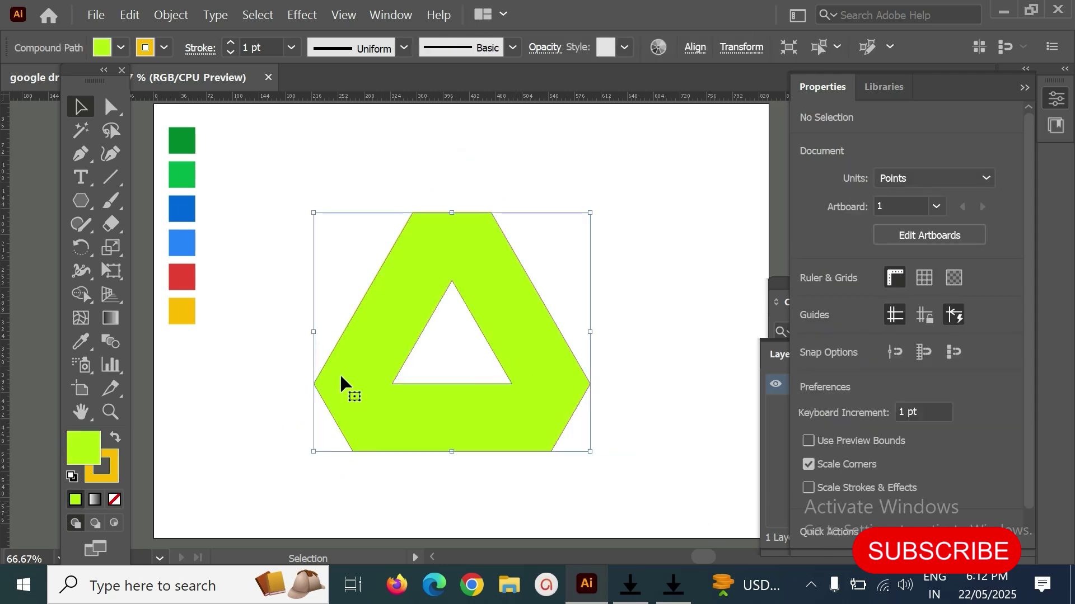
click(109, 466)
click(115, 499)
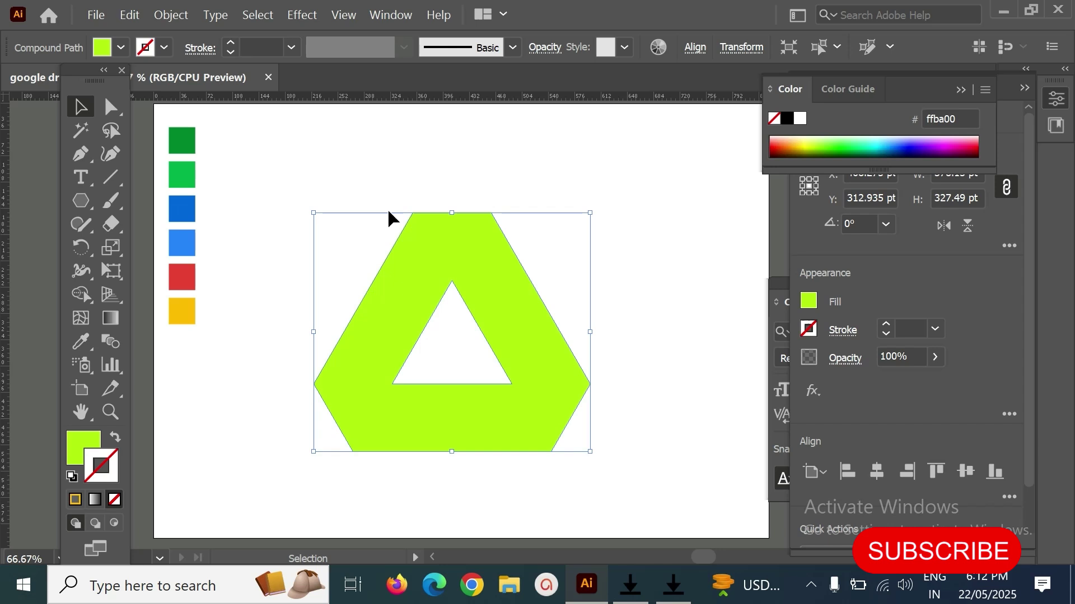
click(401, 183)
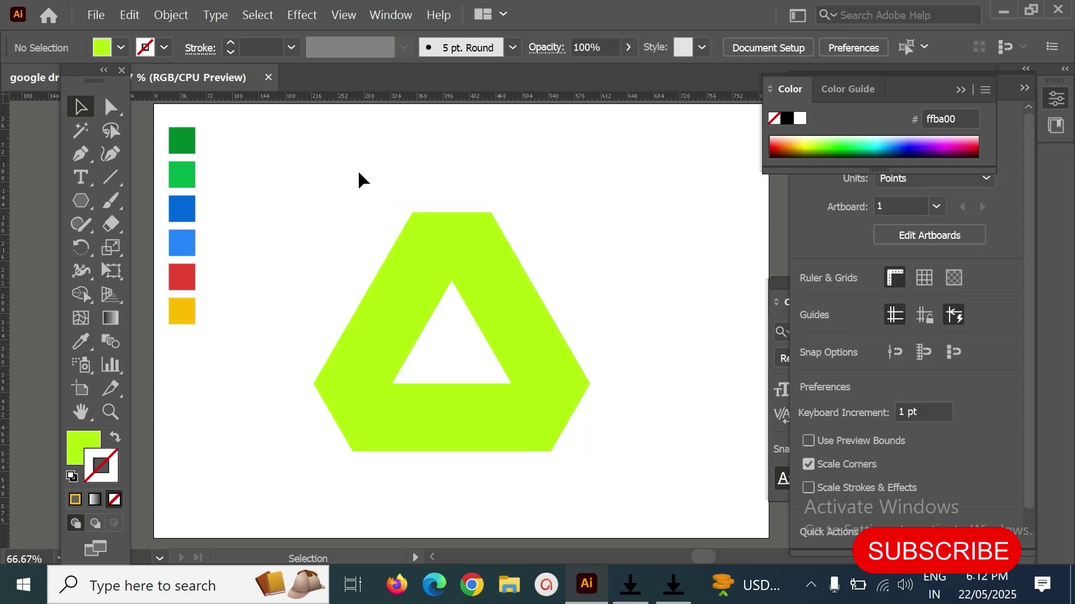
Select the ring's six outer anchors and drag the Live Corner widget inward to round them.
click(112, 107)
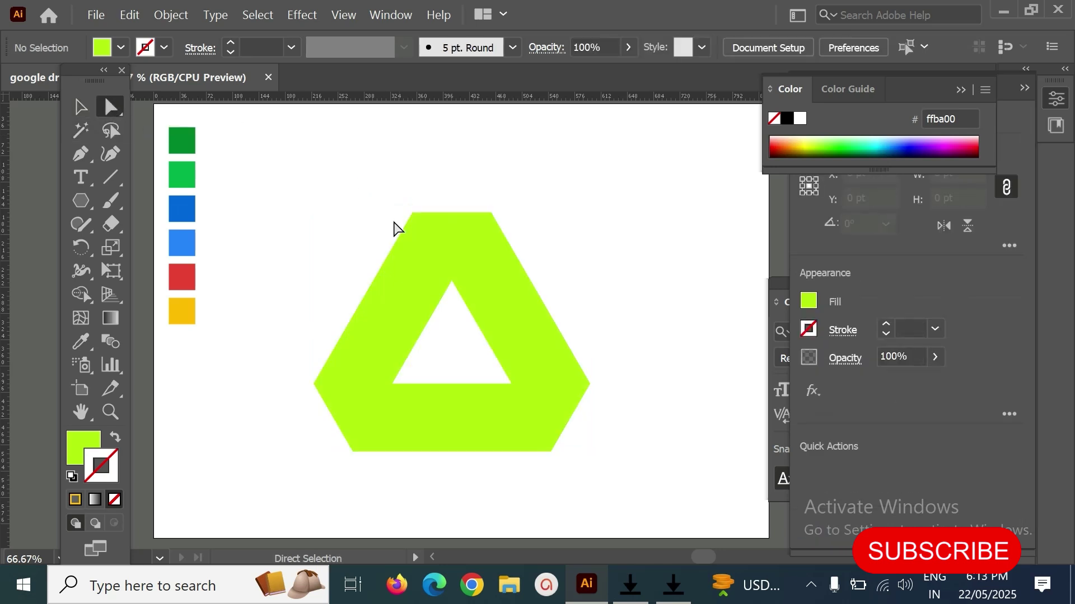
click(414, 216)
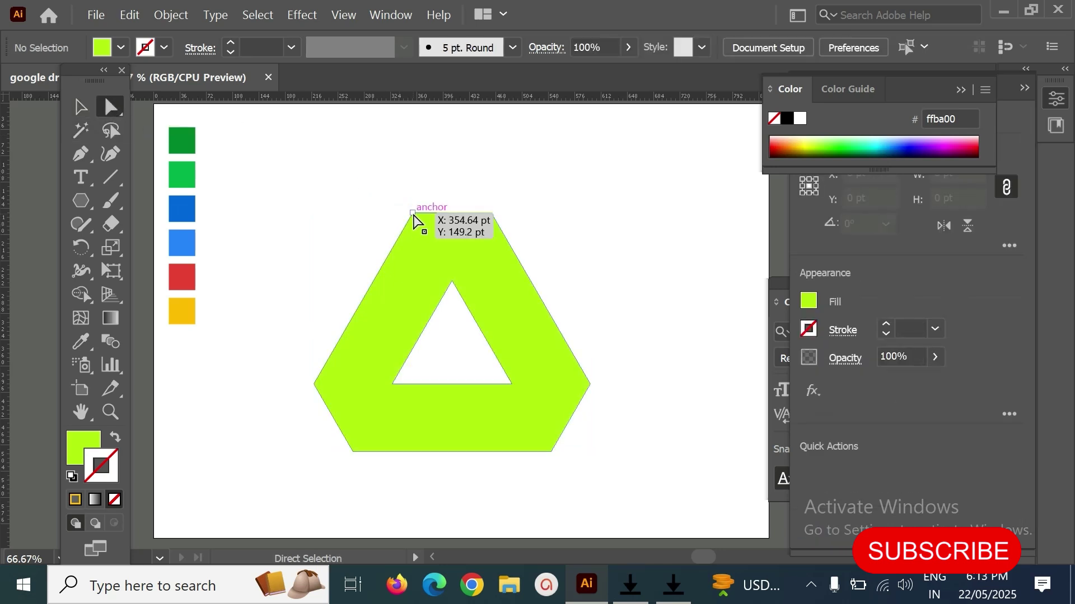
shift+click(492, 215)
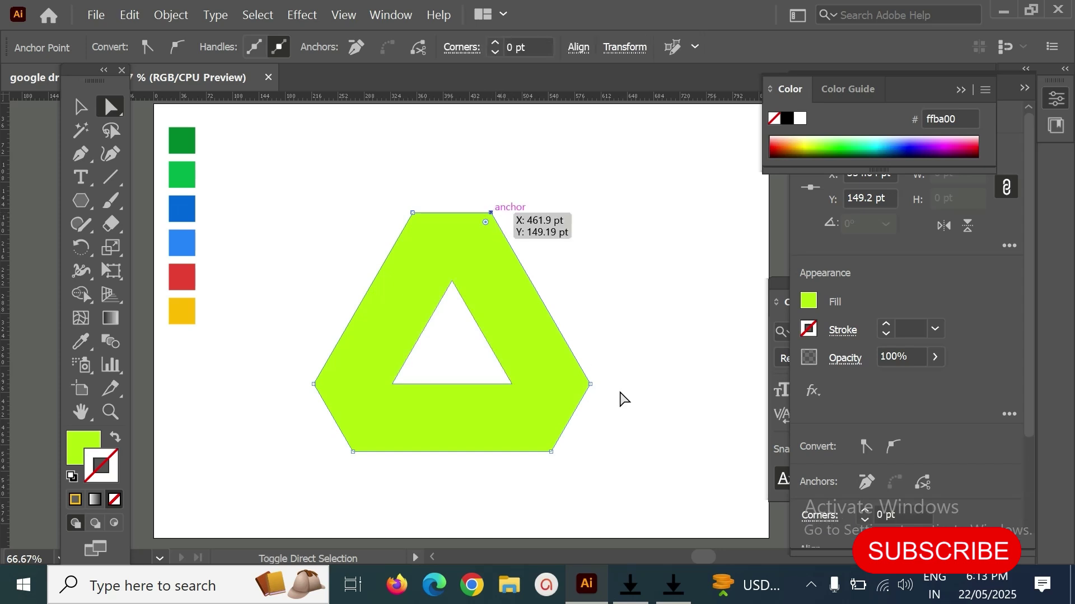
shift+click(552, 452)
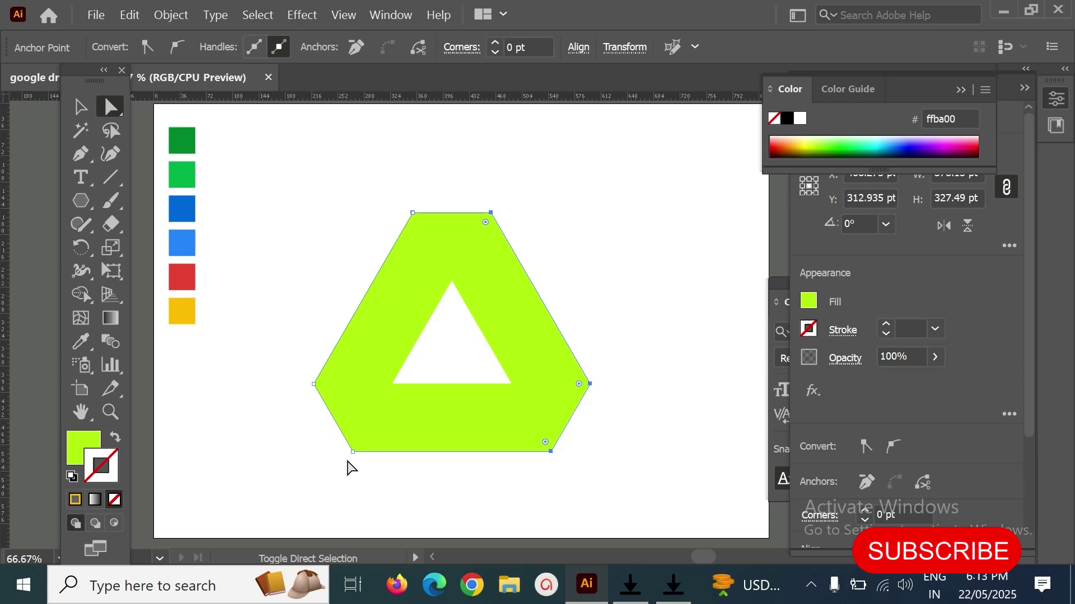
shift+click(313, 384)
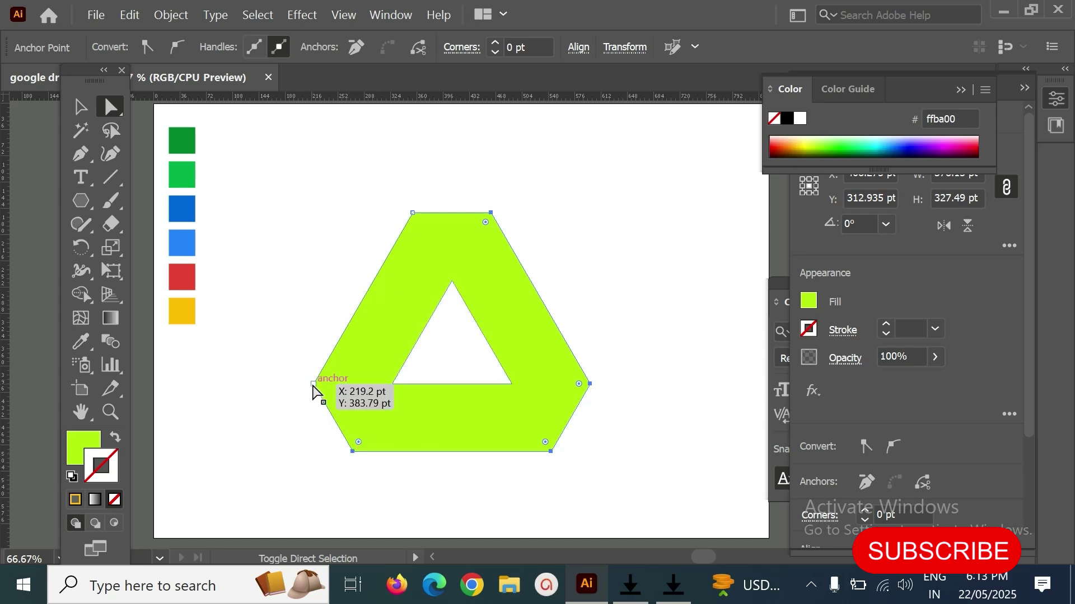
shift+click(412, 213)
click(494, 233)
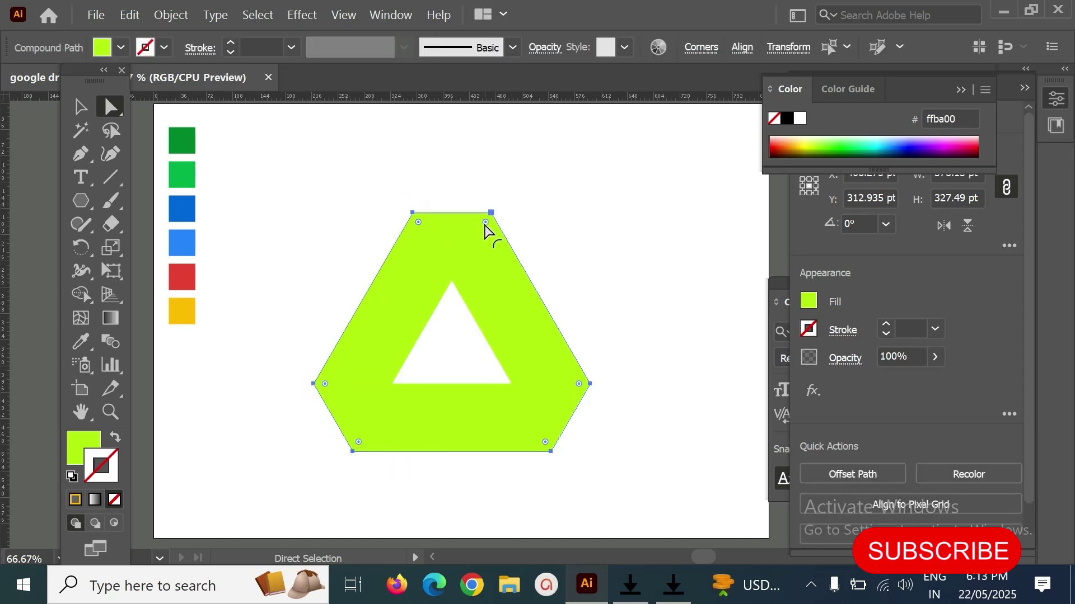
drag(490, 222, 487, 236)
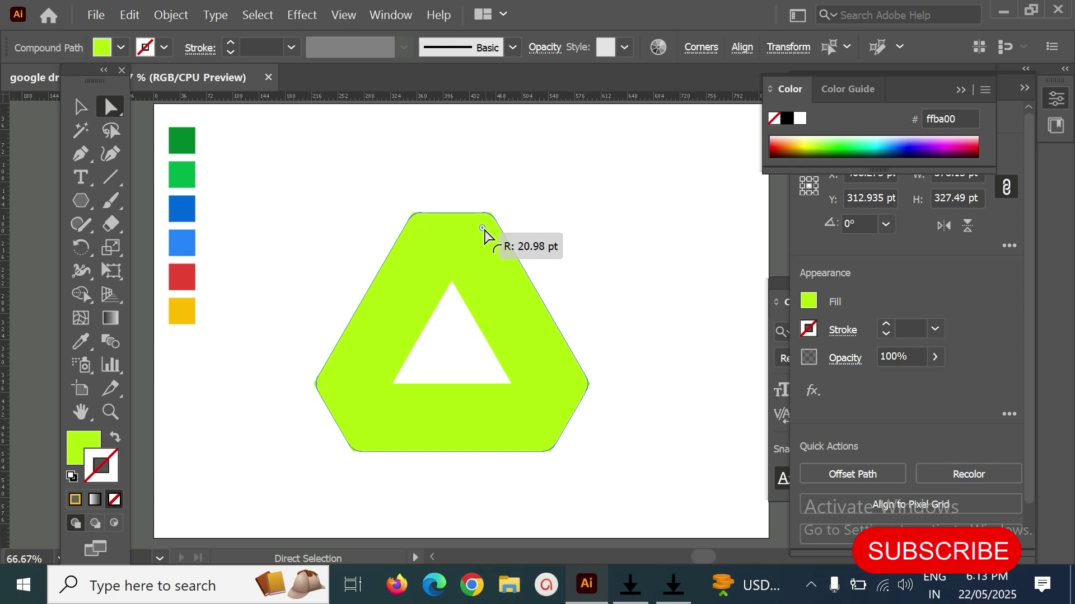
drag(487, 236, 487, 237)
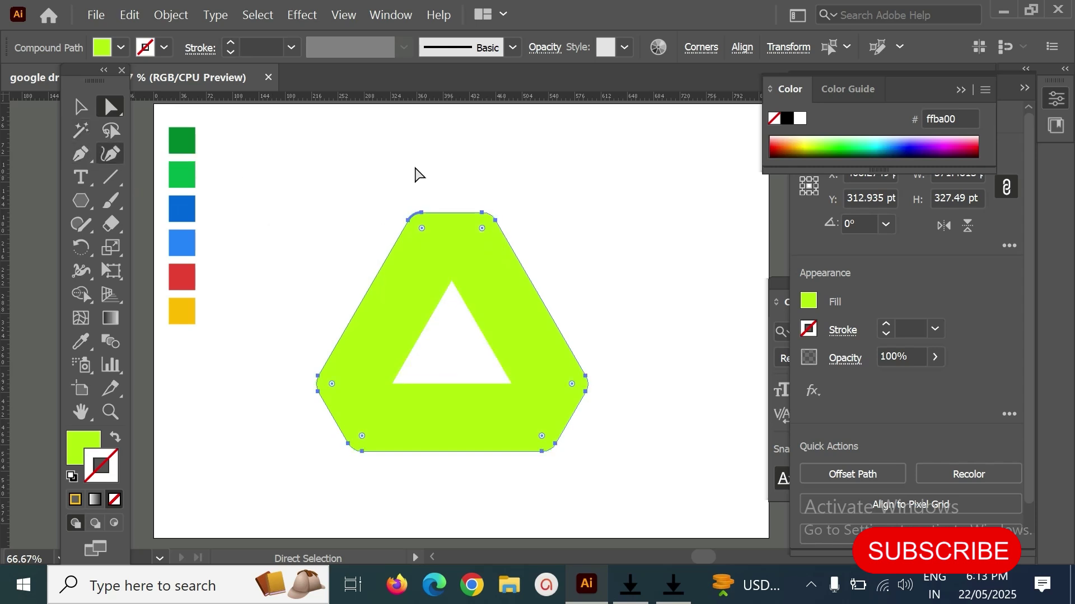
drag(485, 231, 481, 243)
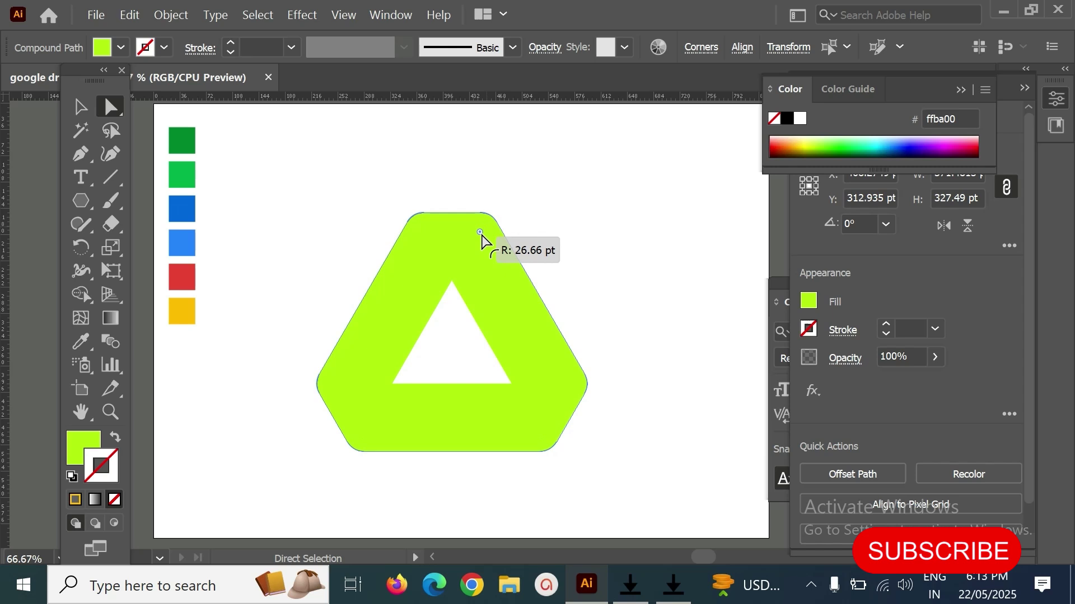
click(81, 107)
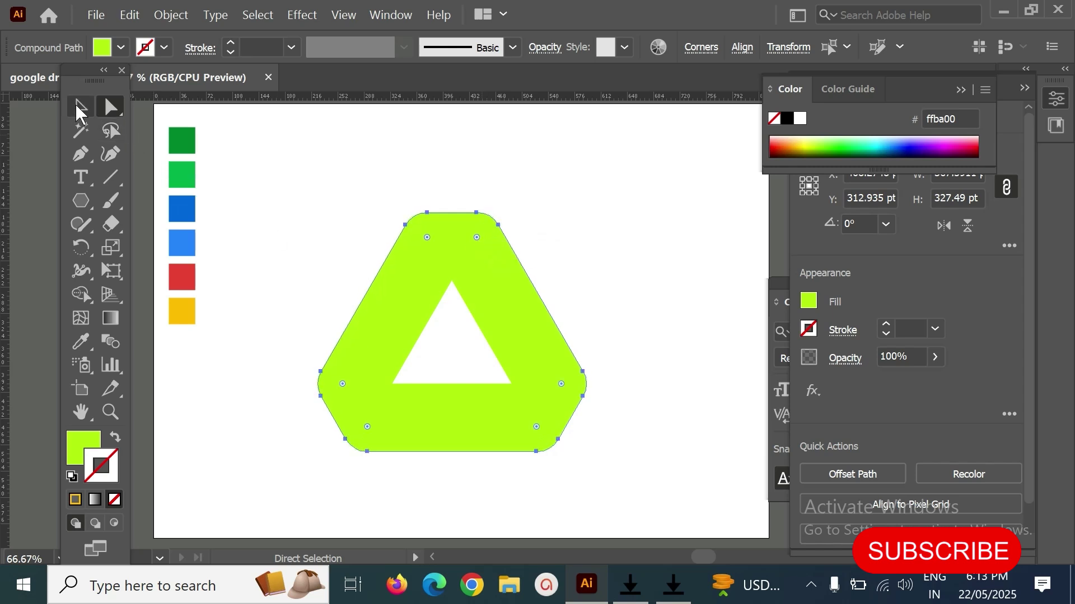
click(370, 173)
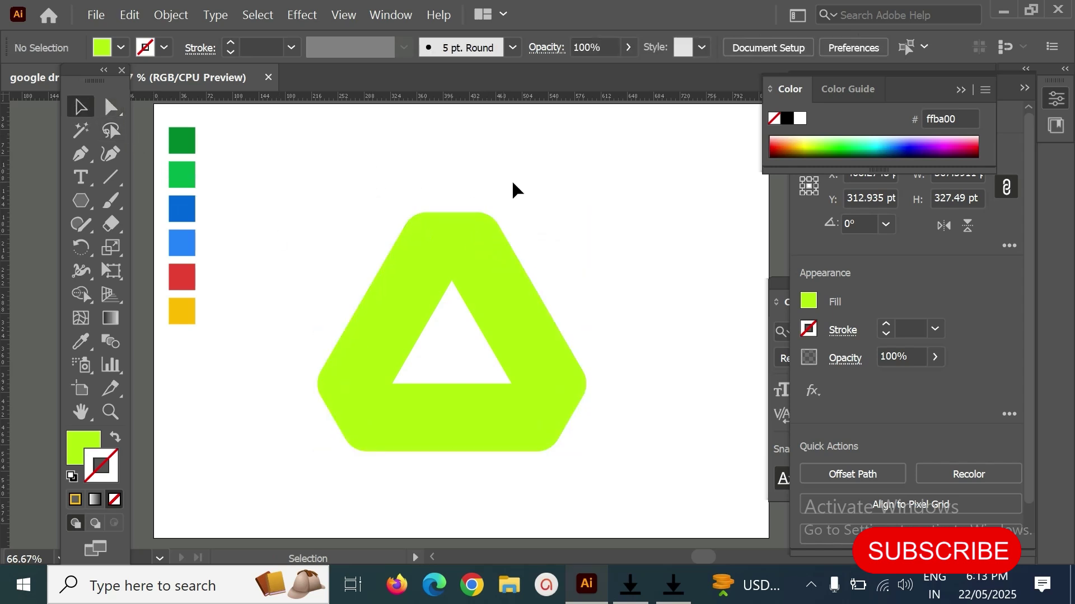
Reveal the hidden construction lines with Object > Show All and marquee-select them with the triangle.
click(170, 14)
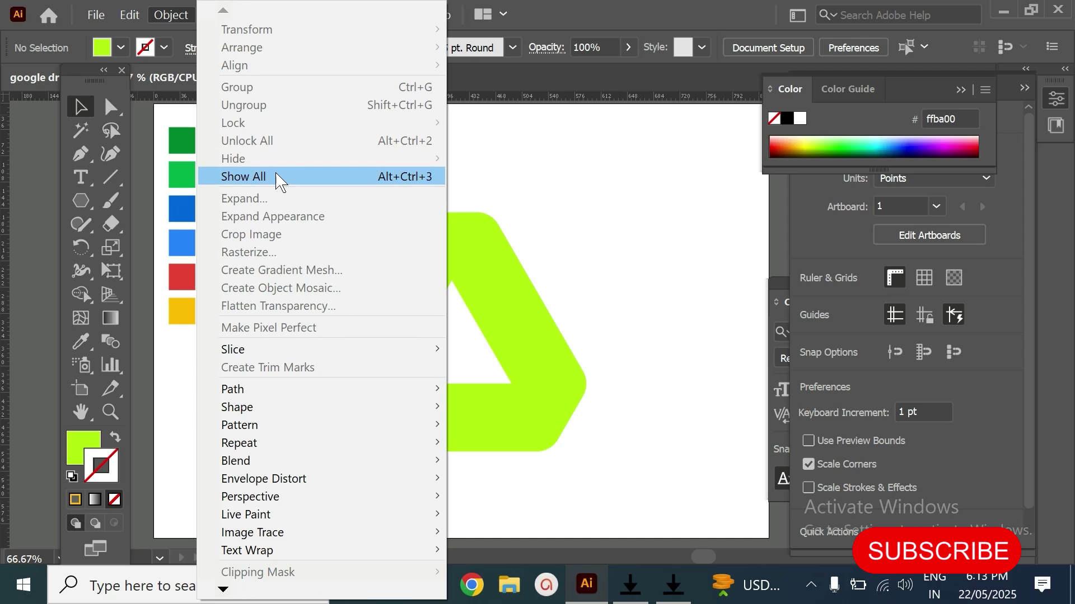
click(243, 177)
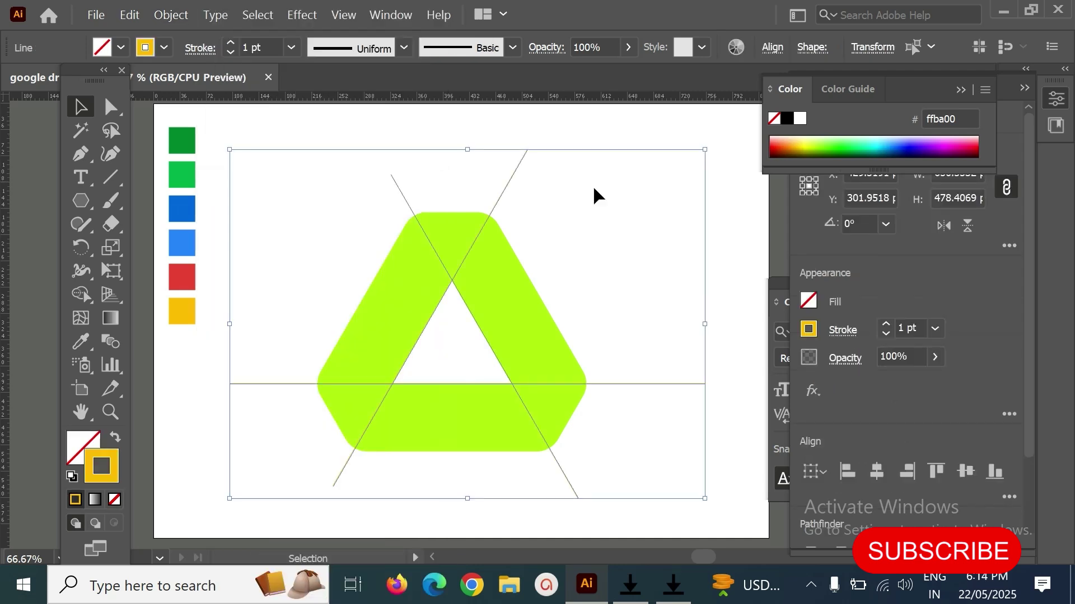
click(629, 128)
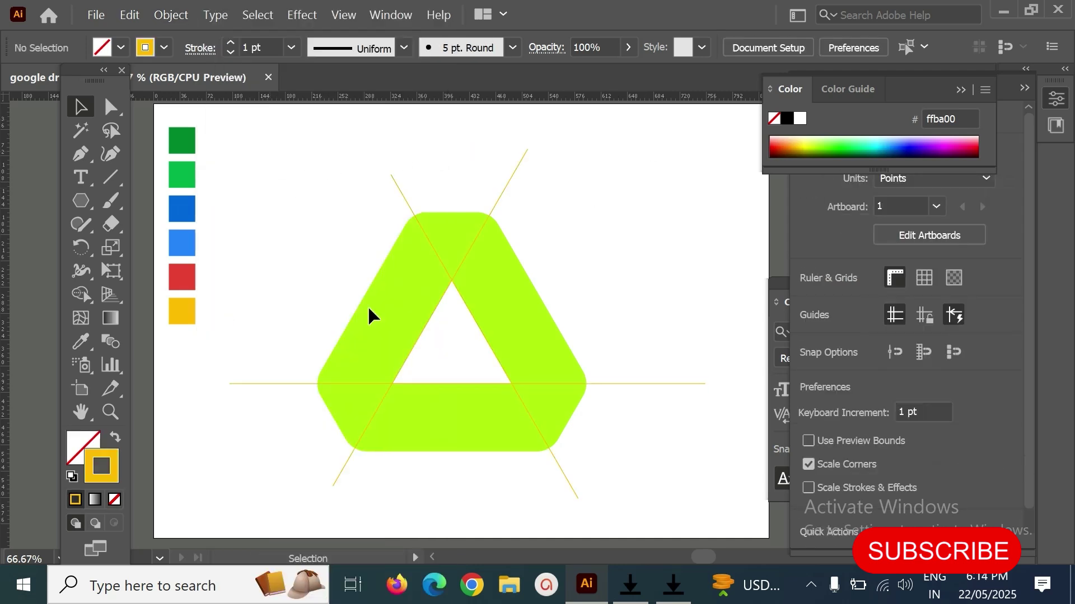
mouse_move(271, 152)
mouse_down()
mouse_move(638, 502)
mouse_move(694, 524)
mouse_up()
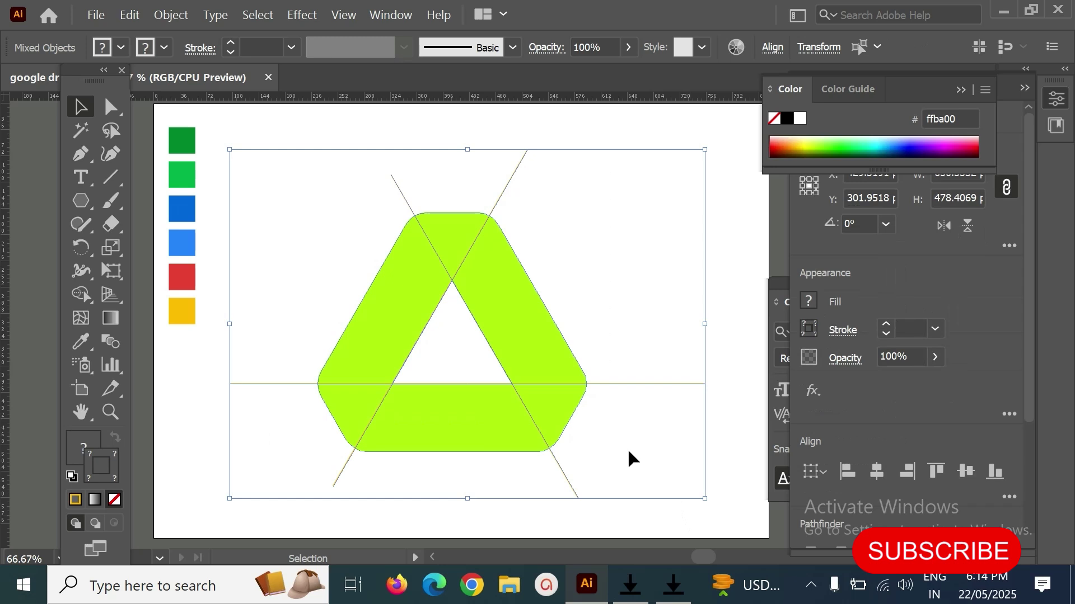
With the Shape Builder tool active, set the fill colour to red in the Color Picker.
click(82, 294)
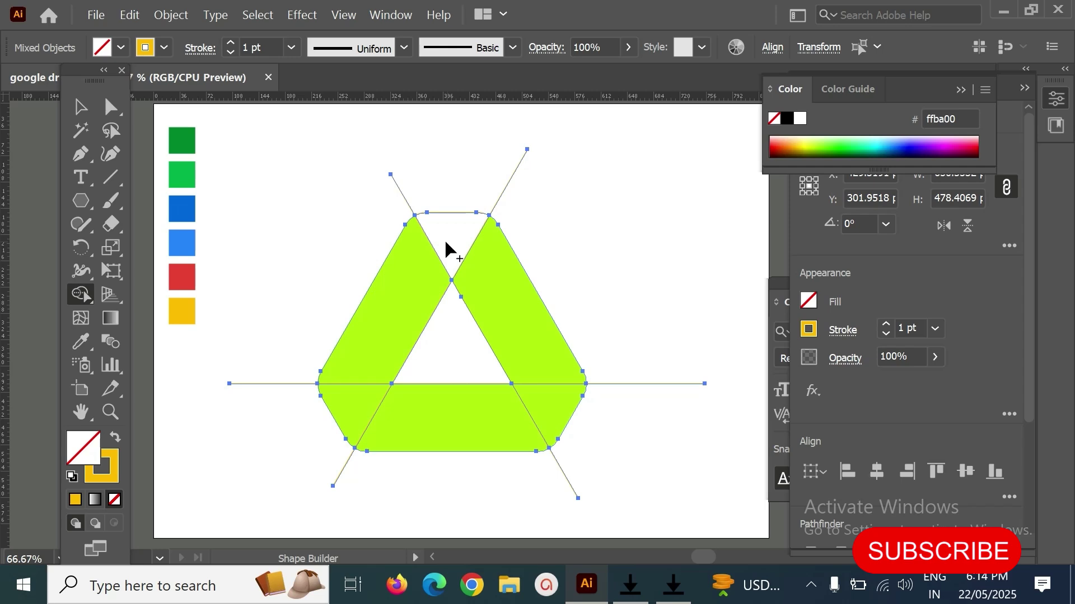
click(404, 291)
double_click(84, 453)
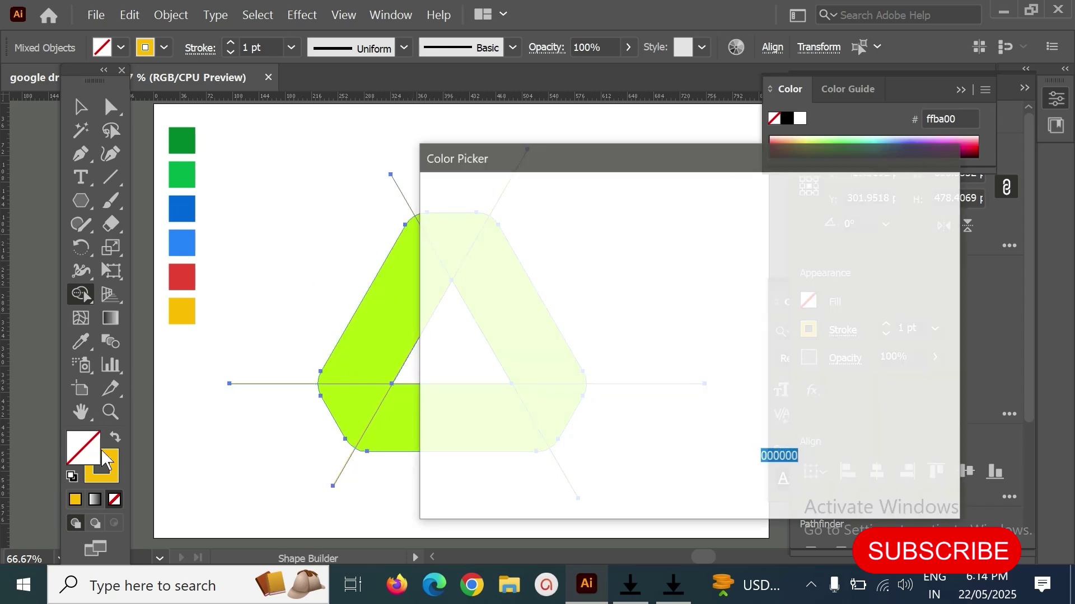
click(676, 217)
click(896, 221)
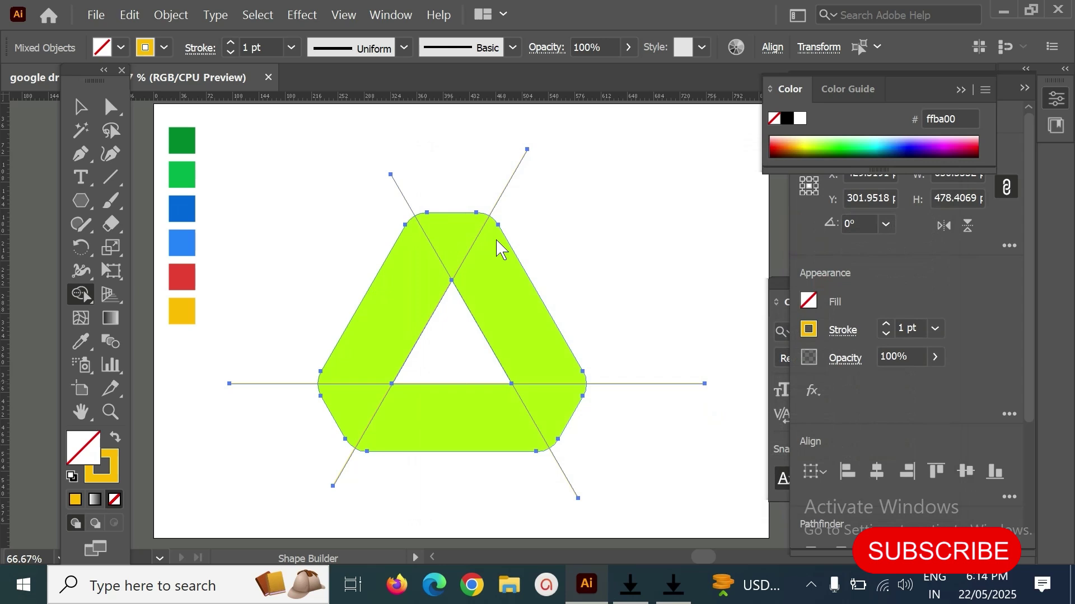
Build red pieces from the top corner, left strip, bottom-left corner, bottom strip, bottom-right corner and right strip.
click(446, 253)
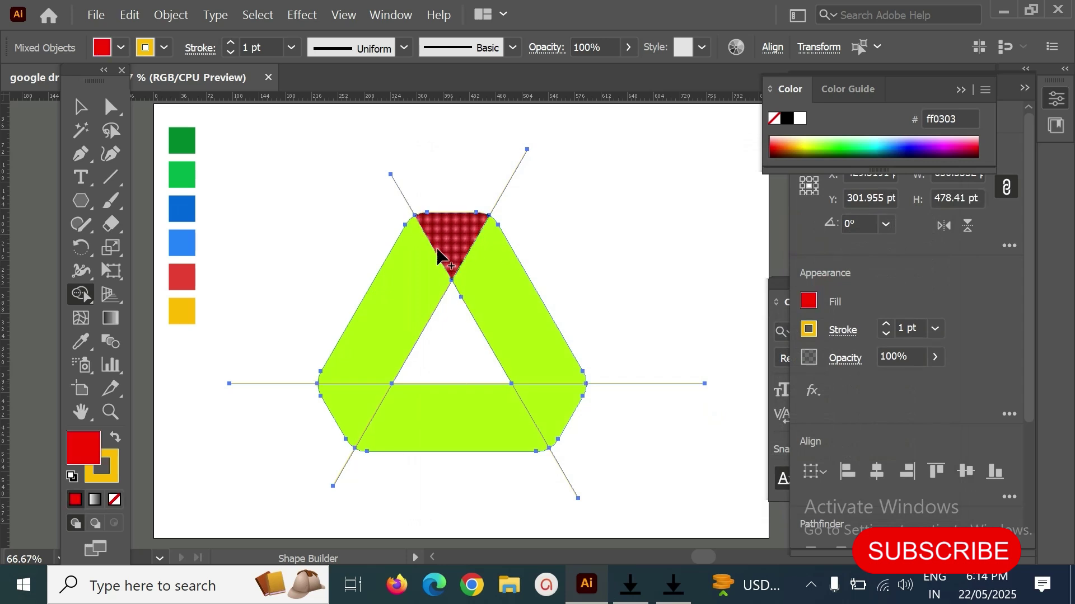
click(396, 319)
click(362, 419)
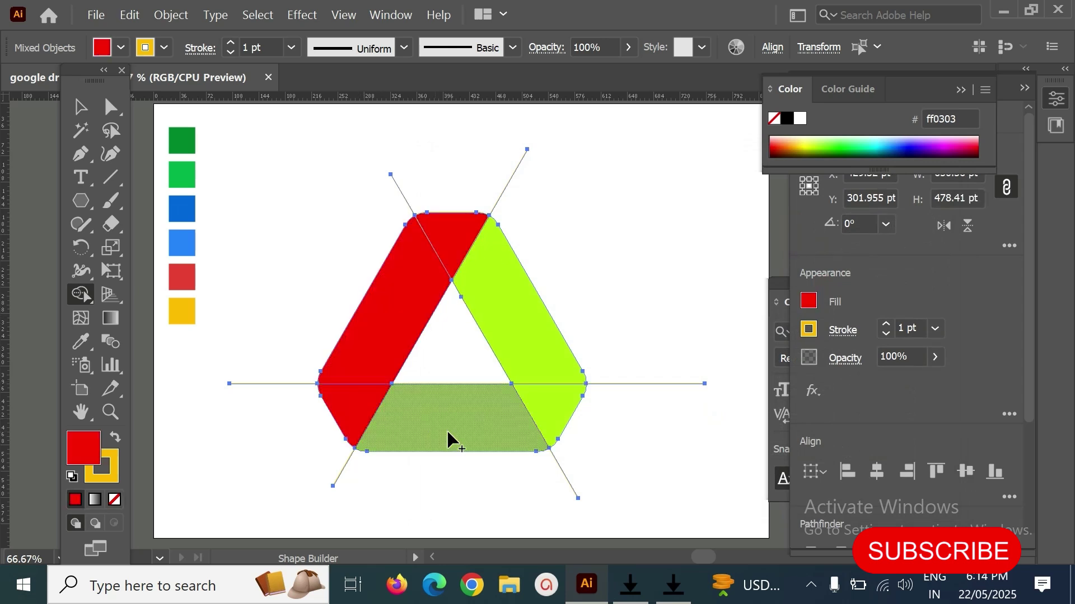
click(475, 443)
click(570, 420)
click(530, 353)
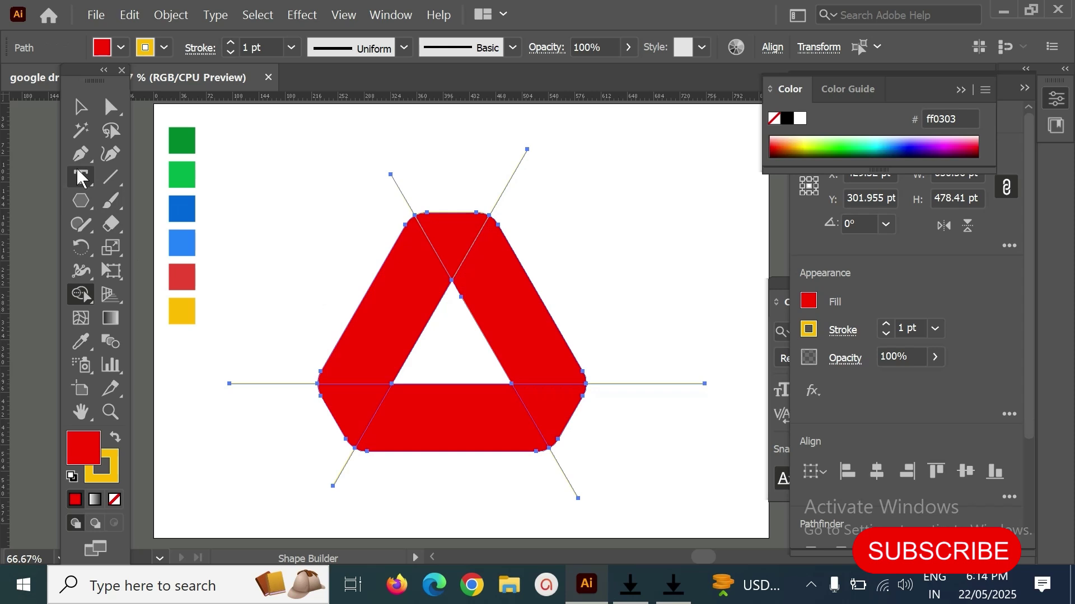
Delete the leftover construction lines, leaving the red pieces, then select the top piece.
click(82, 108)
click(424, 131)
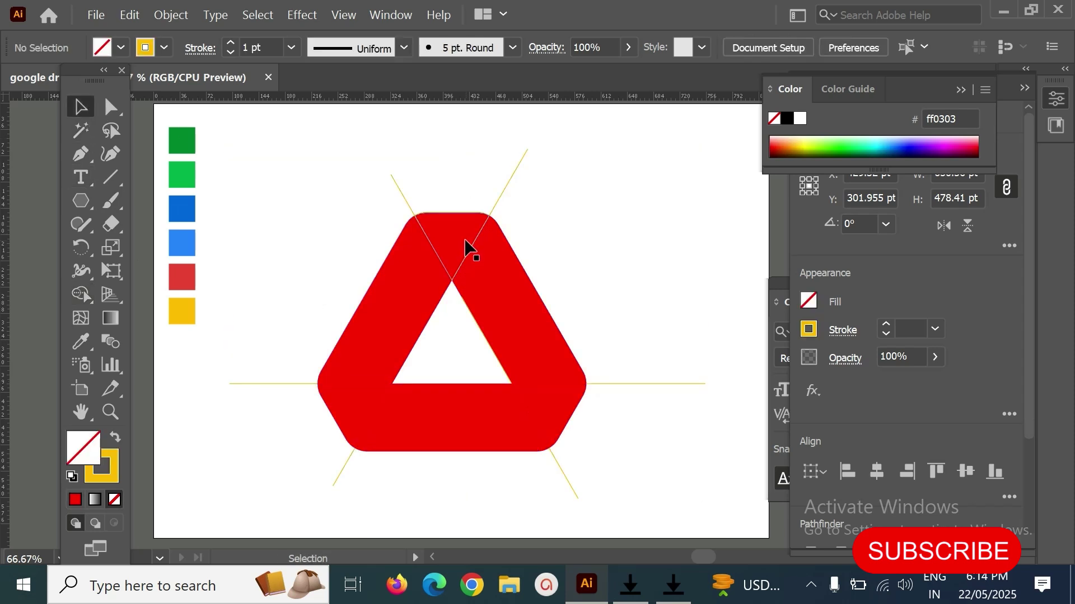
click(454, 248)
shift+click(538, 336)
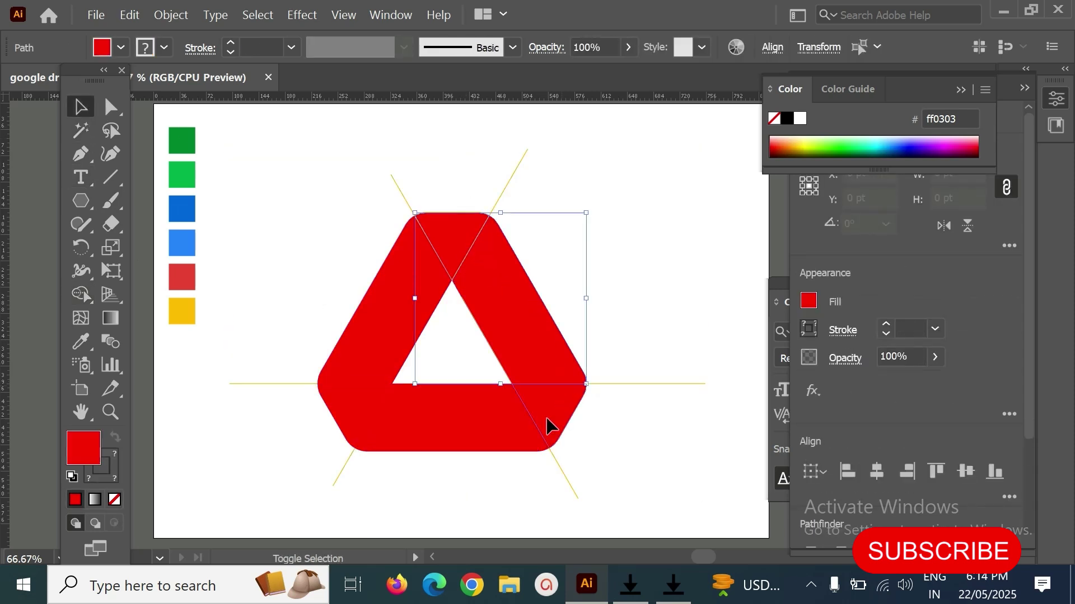
shift+click(550, 424)
shift+click(351, 407)
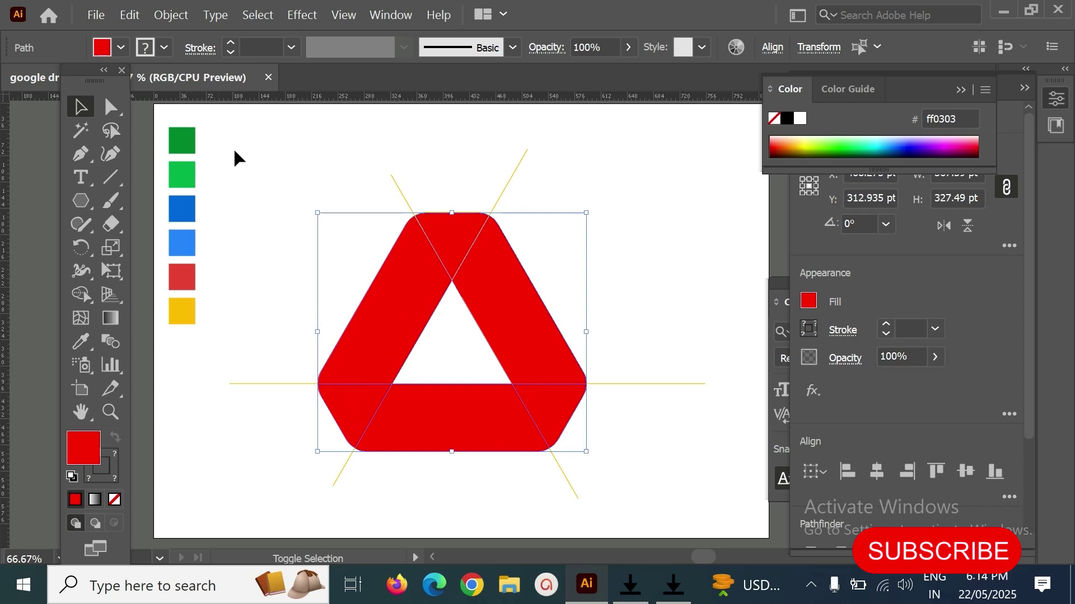
drag(229, 134, 736, 518)
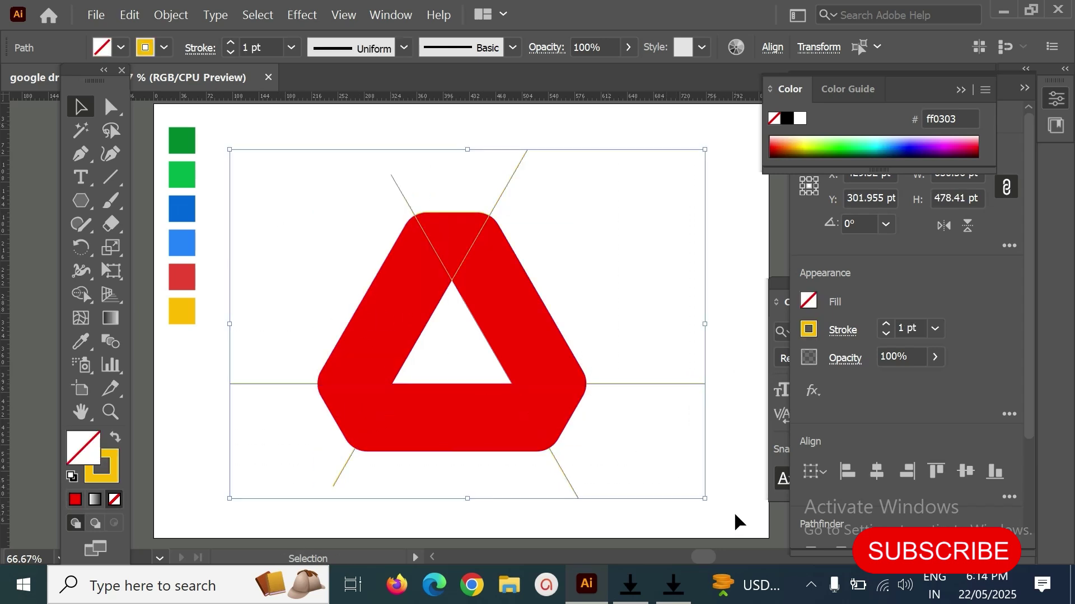
key(Delete)
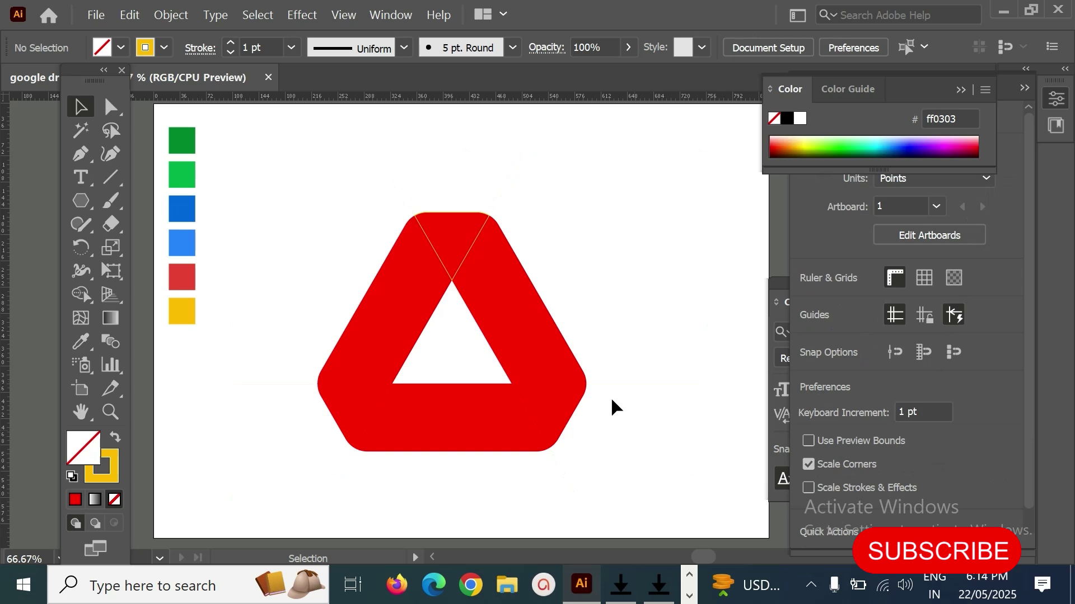
click(457, 249)
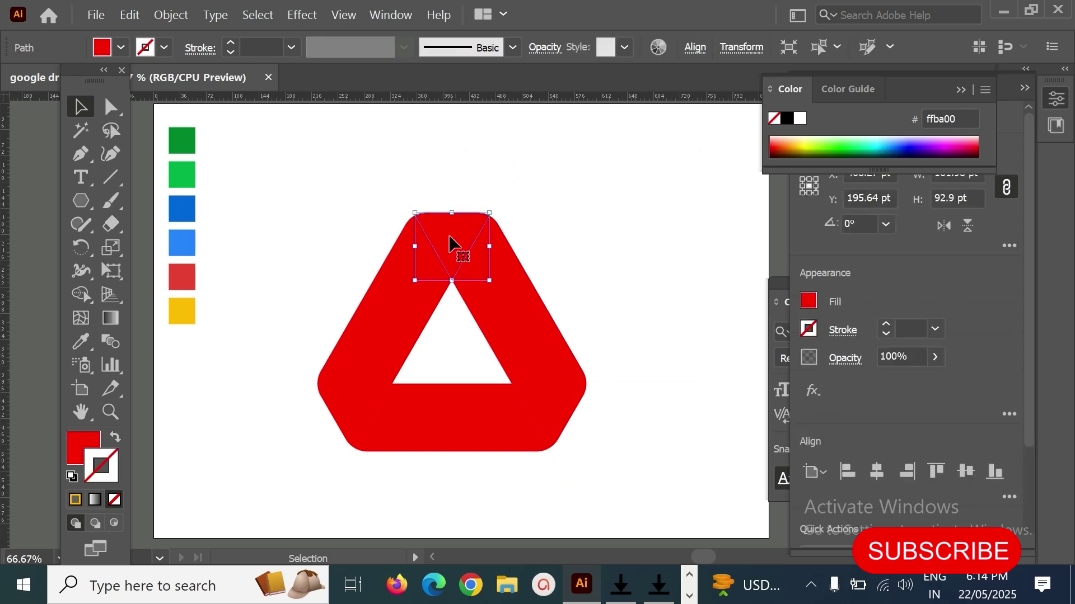
Colour the top piece dark green and the left strip light green from the samples.
key(i)
click(193, 133)
key(v)
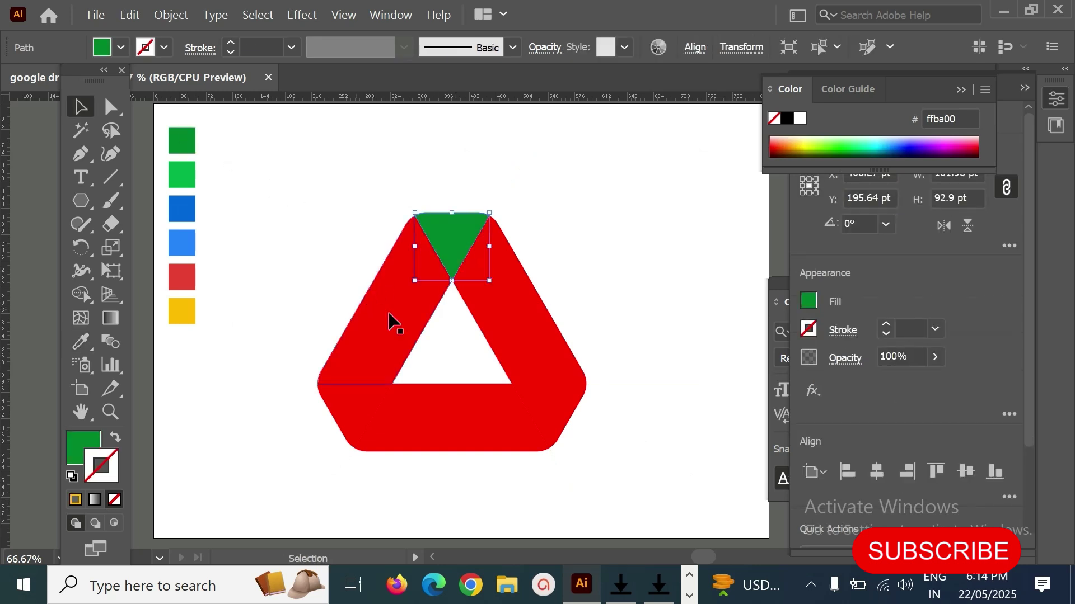
click(392, 319)
Colour the bottom-left corner dark blue and the bottom strip light blue.
key(i)
click(183, 178)
key(v)
click(355, 432)
key(i)
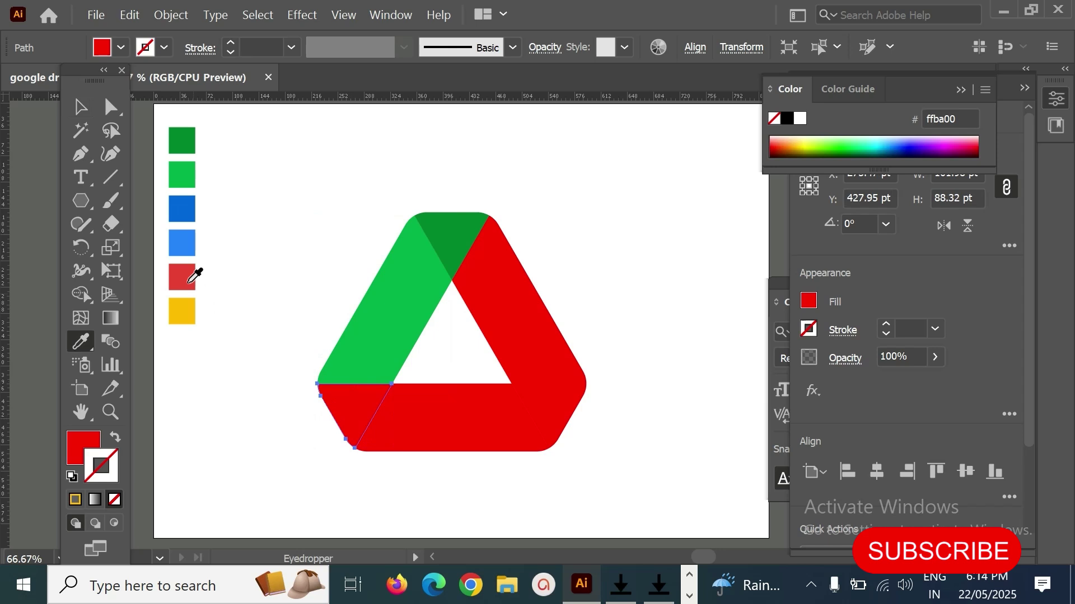
click(182, 210)
key(v)
click(437, 434)
key(i)
click(182, 243)
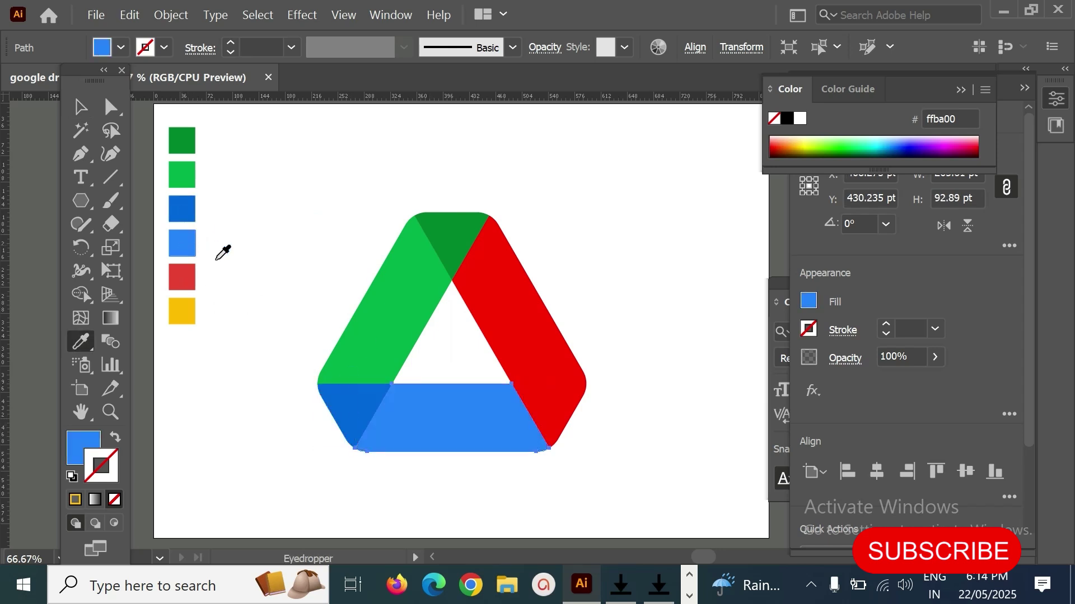
Colour the bottom-right corner muted red and the right strip yellow.
key(v)
click(555, 429)
key(i)
click(183, 277)
key(v)
click(516, 332)
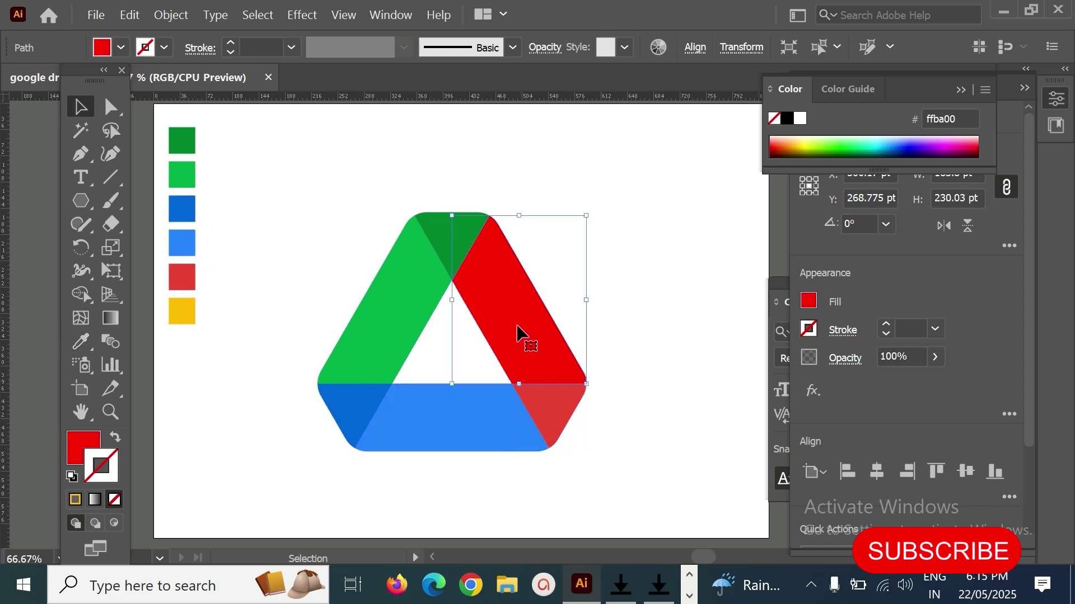
key(i)
click(181, 310)
Delete the column of sample colour squares.
key(v)
click(181, 210)
key(Delete)
click(261, 338)
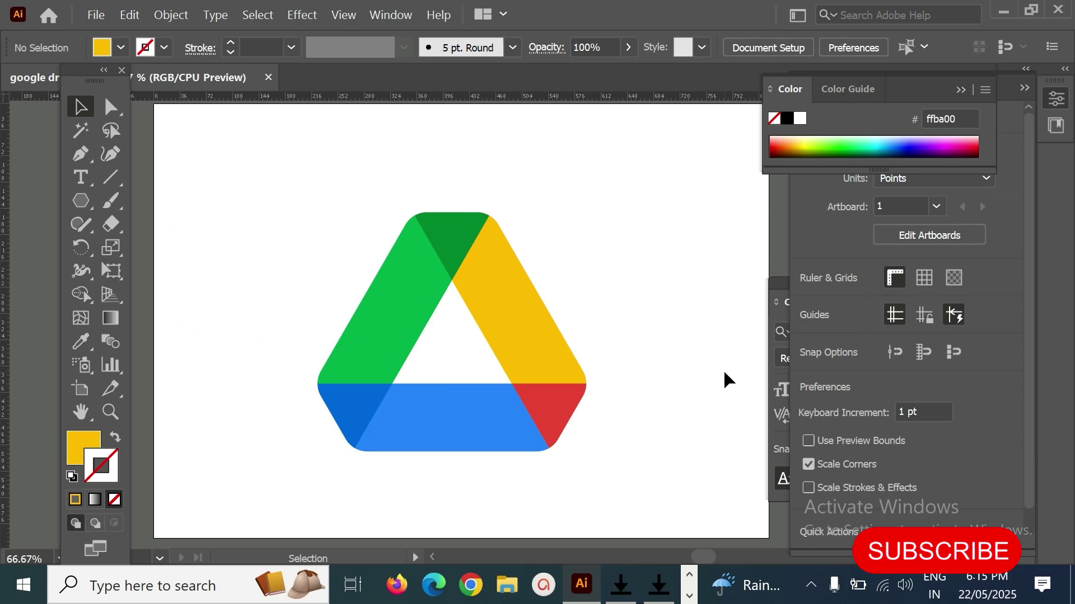
Zoom out, select all logo pieces and drag them upward on the artboard.
key(ctrl+minus)
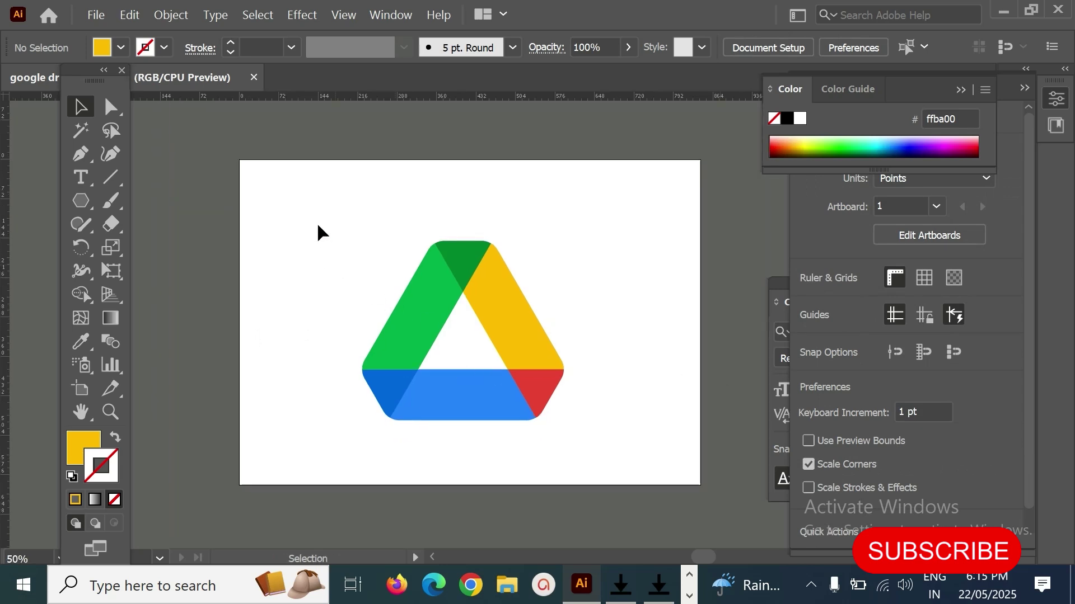
drag(322, 226, 651, 479)
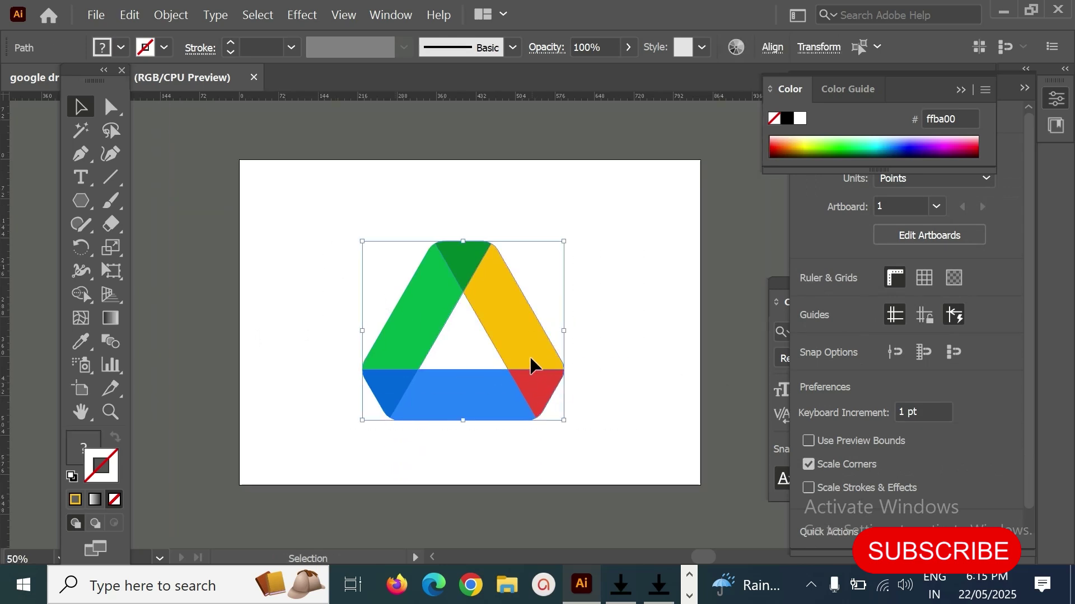
drag(541, 403, 536, 342)
click(632, 308)
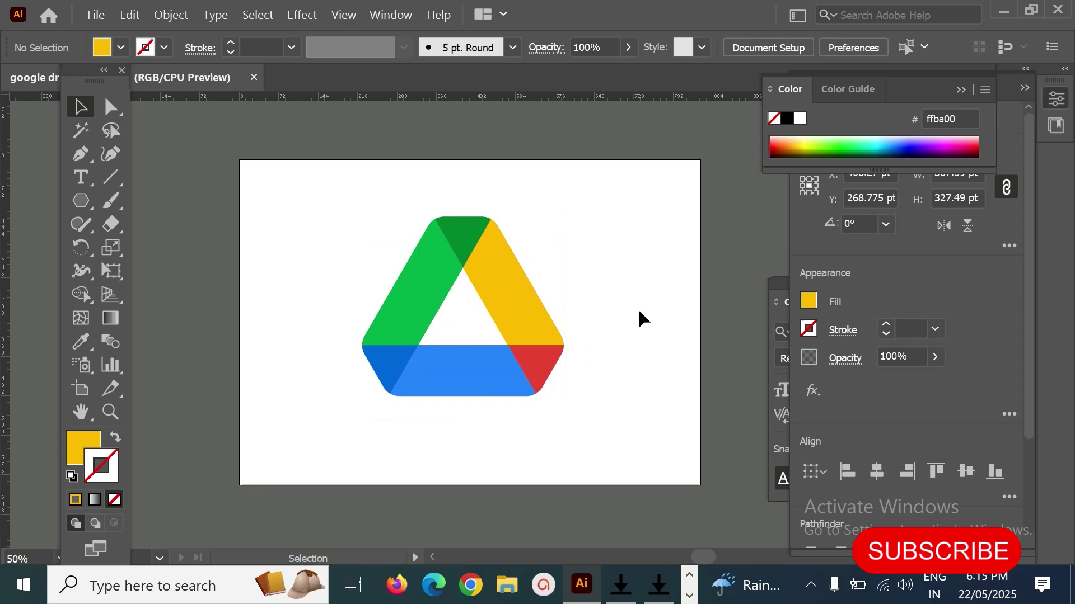